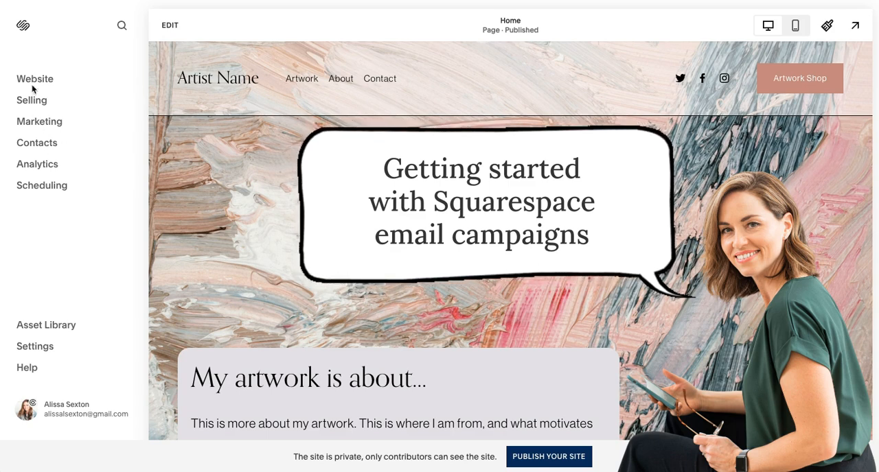
Step: Open the Email Campaigns area under Marketing and review the checklist to start sending
{"action": "left_click", "coordinate": [39, 124]}
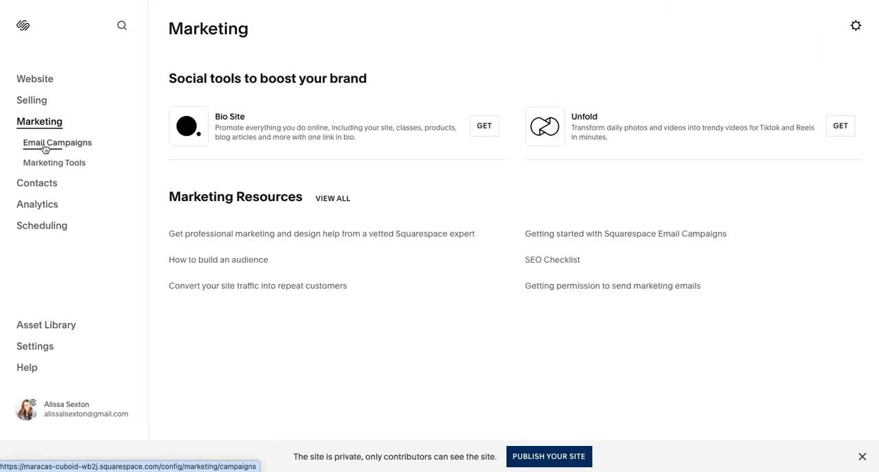
{"action": "left_click", "coordinate": [43, 144]}
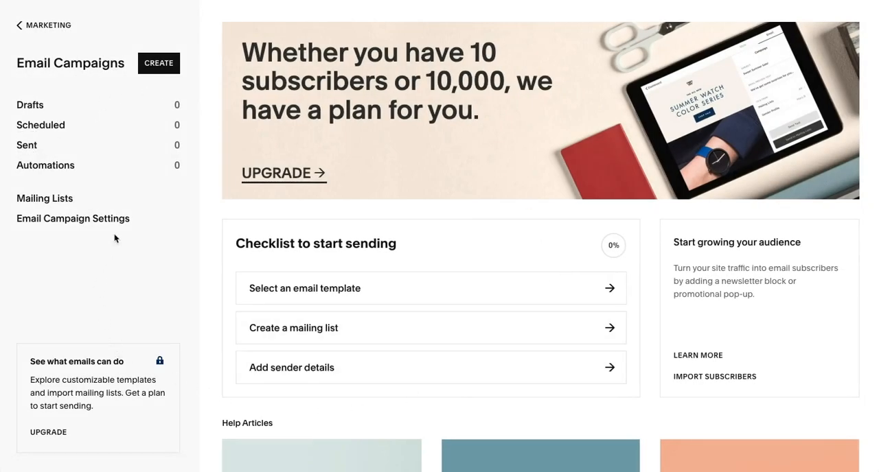
{"action": "scroll", "coordinate": [158, 247], "scroll_direction": "down", "scroll_amount": 2}
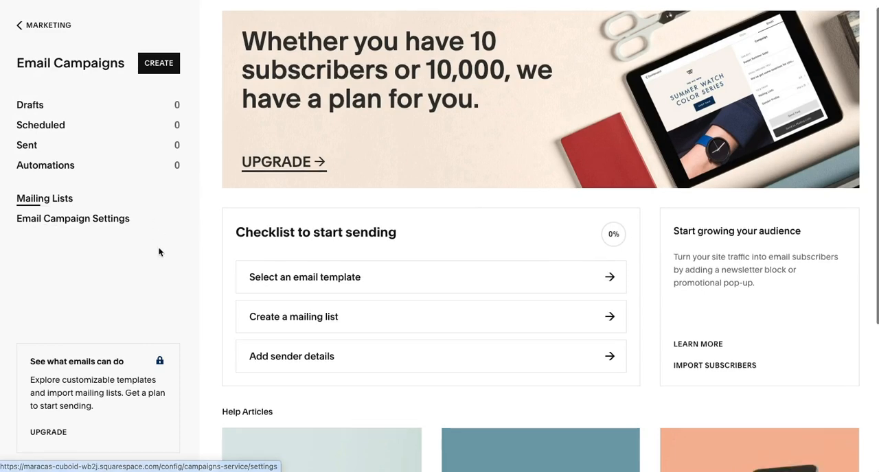
{"action": "scroll", "coordinate": [195, 280], "scroll_direction": "down", "scroll_amount": 2}
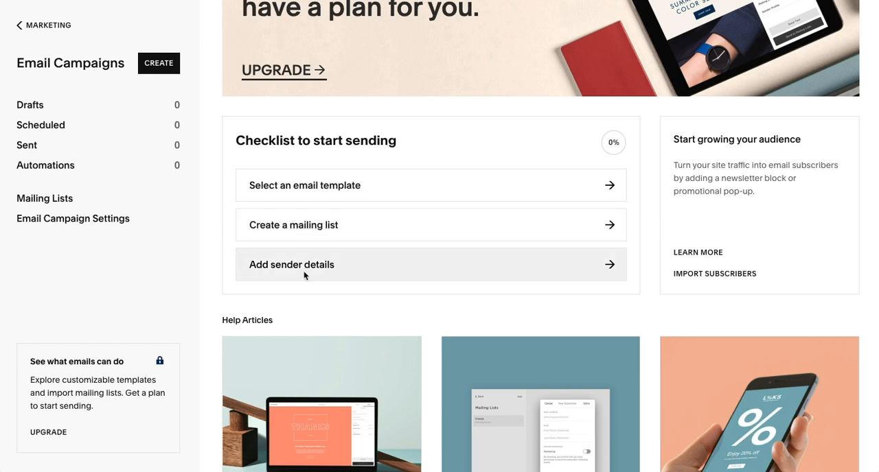
{"action": "scroll", "coordinate": [275, 309], "scroll_direction": "down", "scroll_amount": 2}
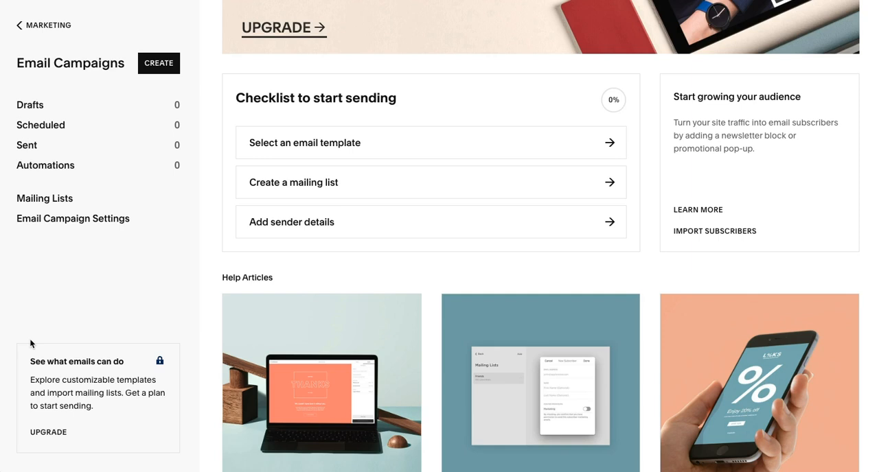
{"action": "scroll", "coordinate": [358, 250], "scroll_direction": "up", "scroll_amount": 2}
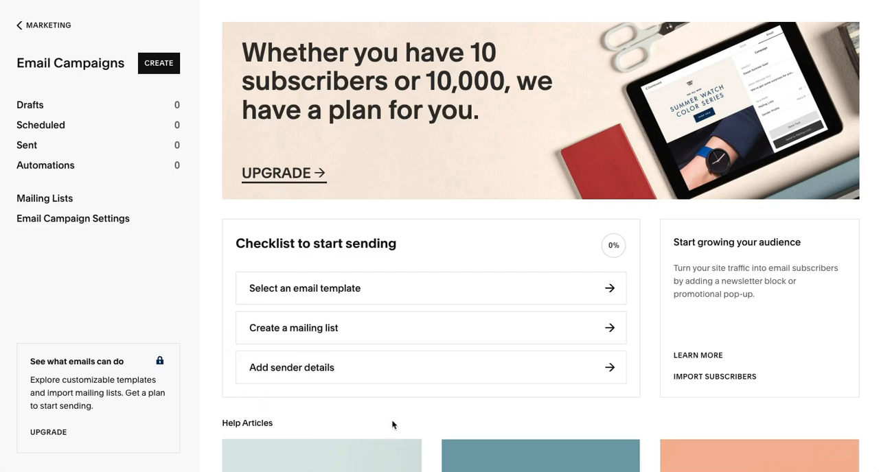
Step: Start a new sender profile from the sender details checklist item and enter the sender's full name
{"action": "left_click", "coordinate": [282, 367]}
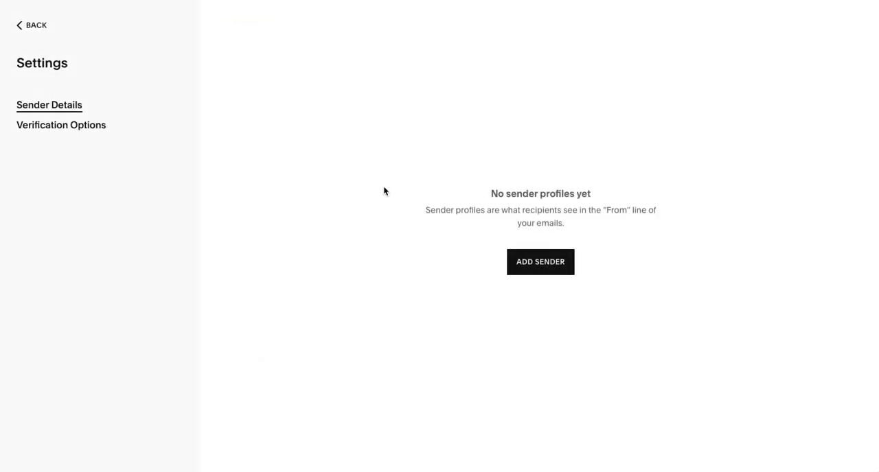
{"action": "left_click", "coordinate": [539, 267]}
{"action": "left_click", "coordinate": [377, 235]}
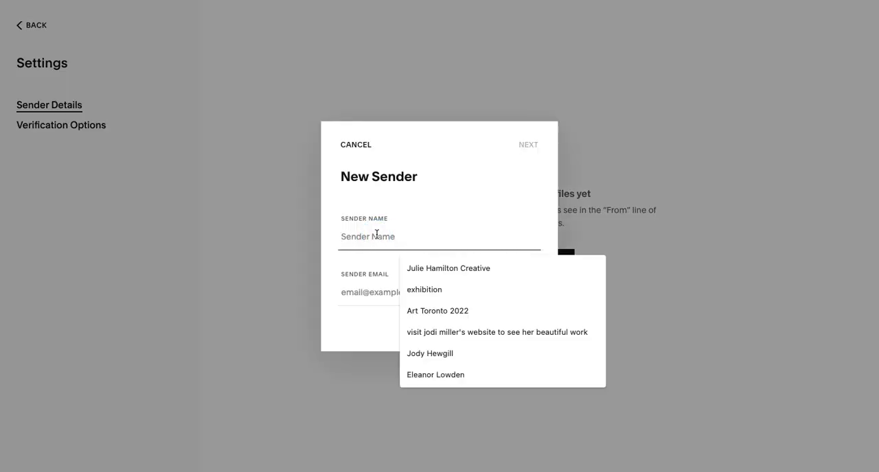
{"action": "key", "text": "Tab"}
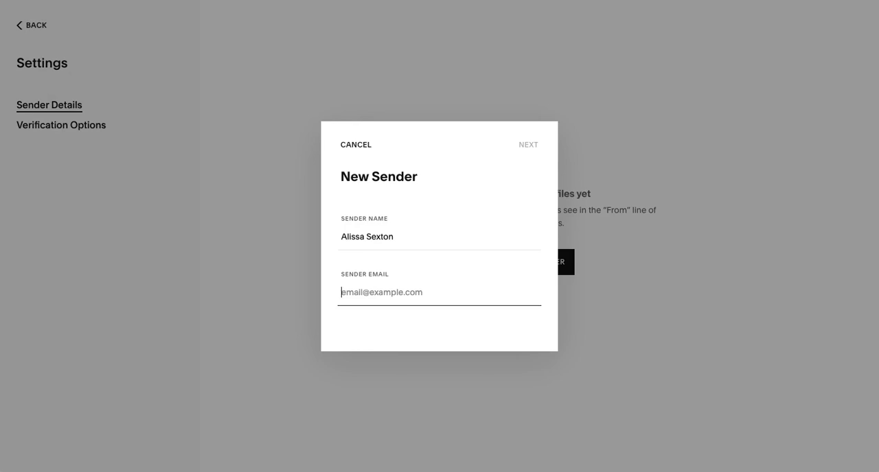
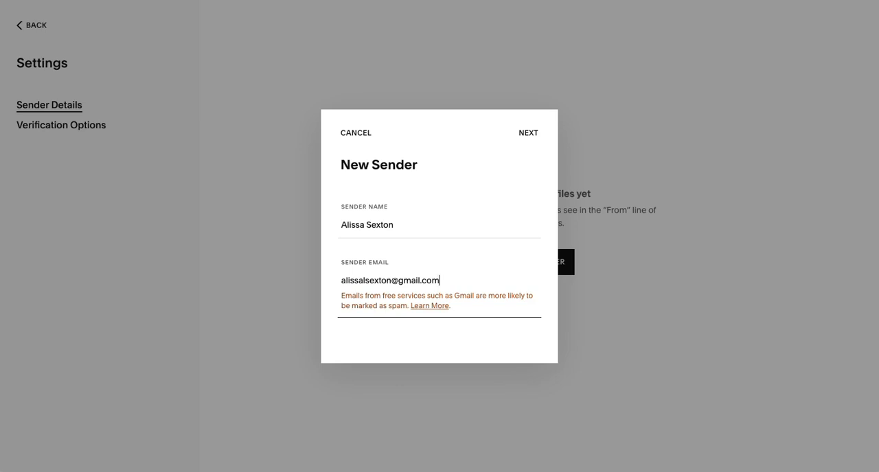
Step: Enter the sender's custom-domain email address, submit the new sender and skip the email verification
{"action": "type", "text": "."}
{"action": "type", "text": "com"}
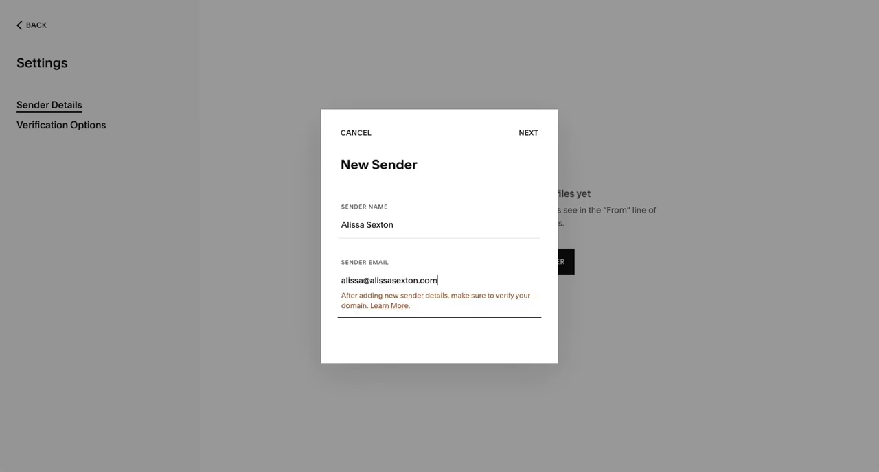
{"action": "left_click", "coordinate": [532, 135]}
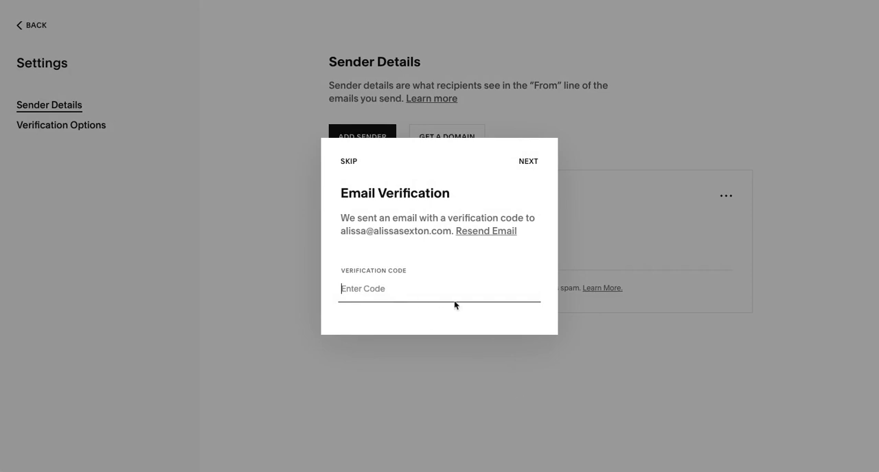
{"action": "left_click", "coordinate": [347, 162]}
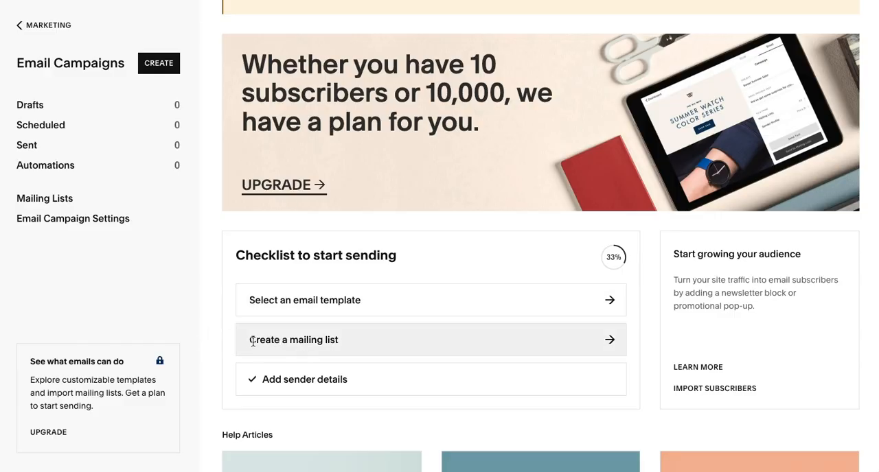
Step: Create a mailing list named "Subscribers" from the checklist and return to the Email Campaigns overview
{"action": "left_click", "coordinate": [312, 342]}
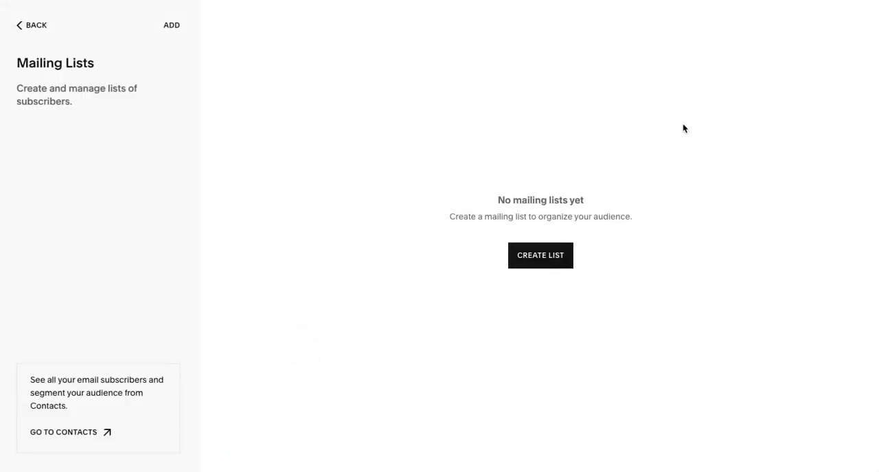
{"action": "left_click", "coordinate": [542, 256]}
{"action": "type", "text": "Subscribers"}
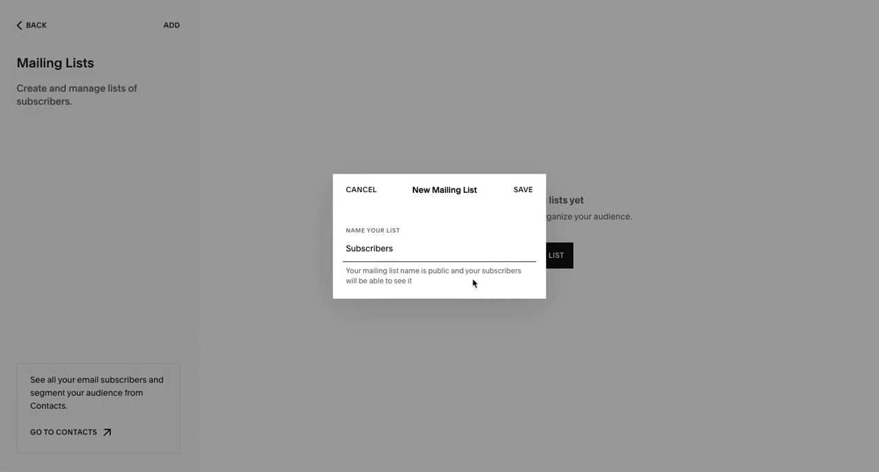
{"action": "left_click", "coordinate": [523, 189]}
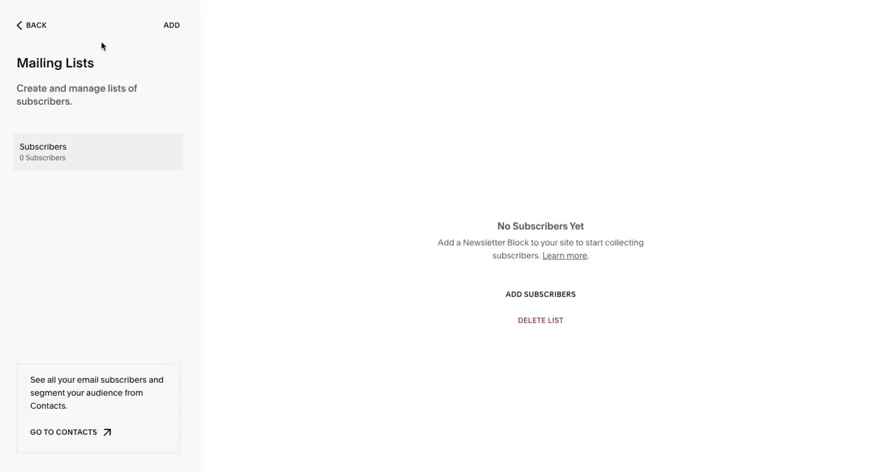
{"action": "left_click", "coordinate": [36, 31]}
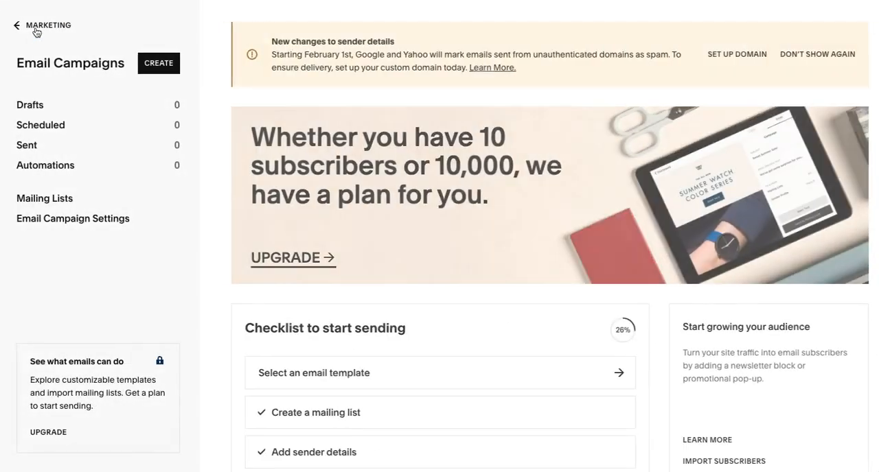
Step: Open the email template selection and look through the available designs and categories
{"action": "scroll", "coordinate": [288, 273], "scroll_direction": "down", "scroll_amount": 1}
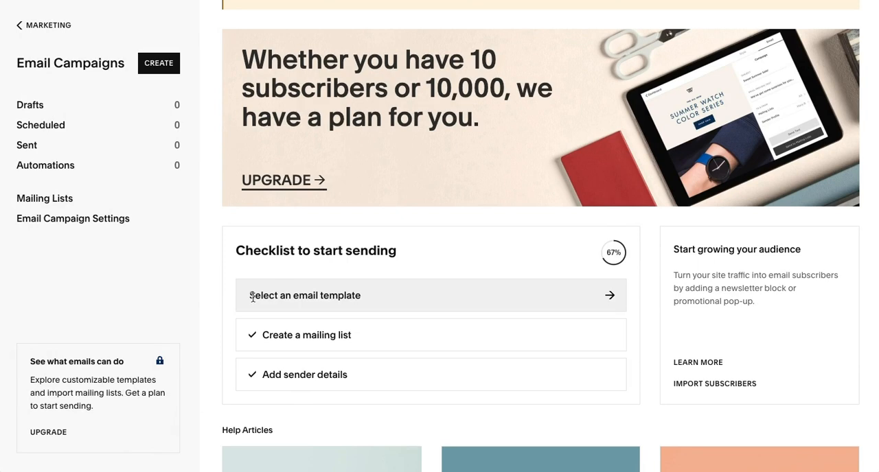
{"action": "left_click", "coordinate": [252, 296]}
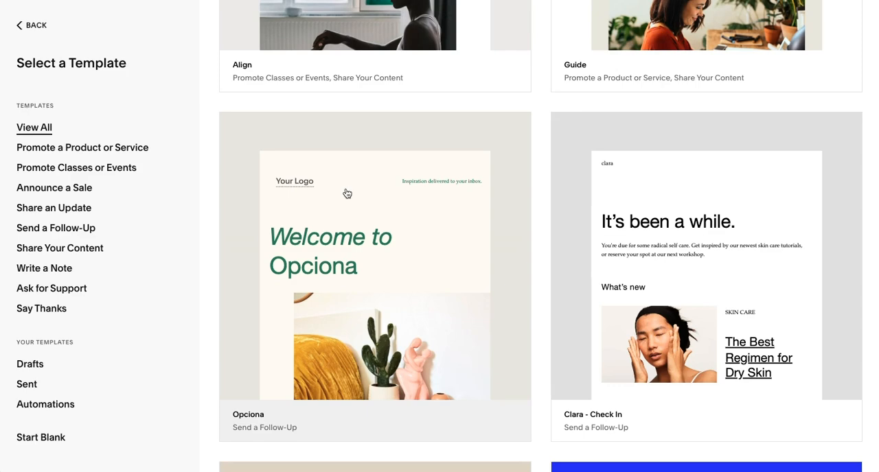
{"action": "scroll", "coordinate": [347, 194], "scroll_direction": "up", "scroll_amount": 15}
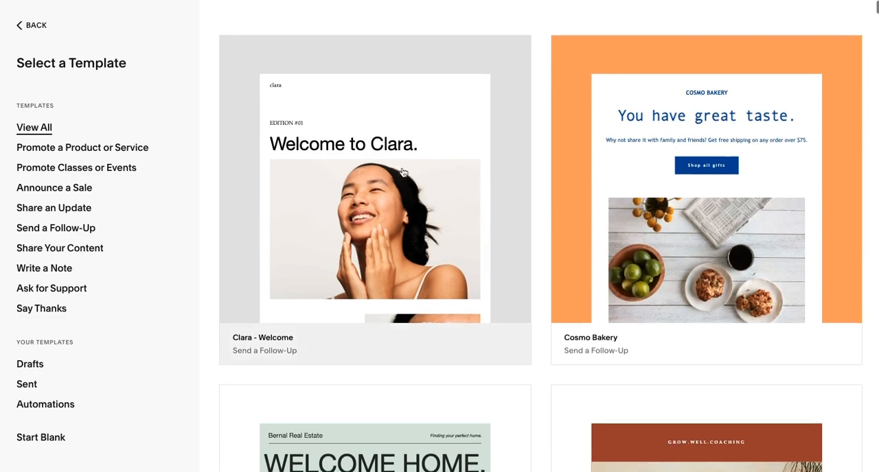
{"action": "scroll", "coordinate": [403, 173], "scroll_direction": "down", "scroll_amount": 5}
{"action": "scroll", "coordinate": [403, 172], "scroll_direction": "down", "scroll_amount": 5}
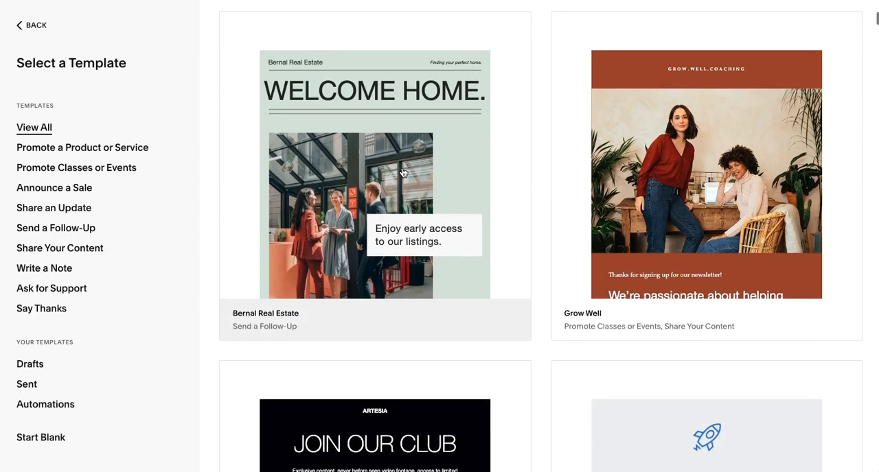
{"action": "scroll", "coordinate": [403, 172], "scroll_direction": "down", "scroll_amount": 5}
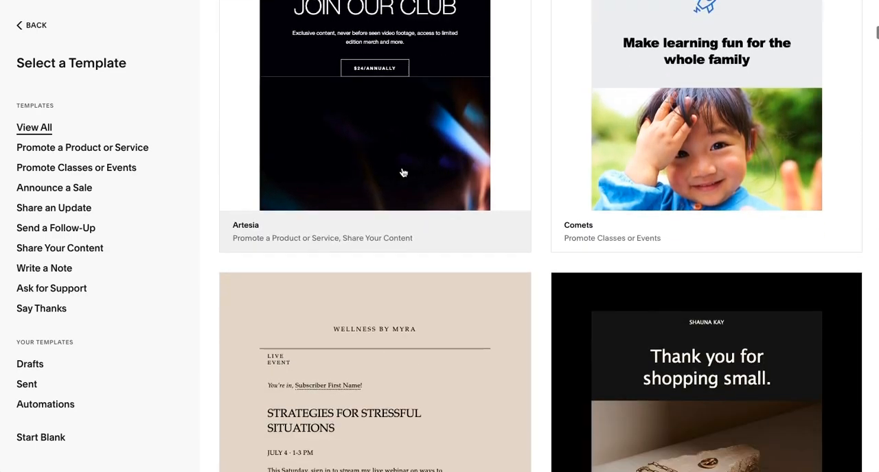
{"action": "scroll", "coordinate": [403, 172], "scroll_direction": "down", "scroll_amount": 5}
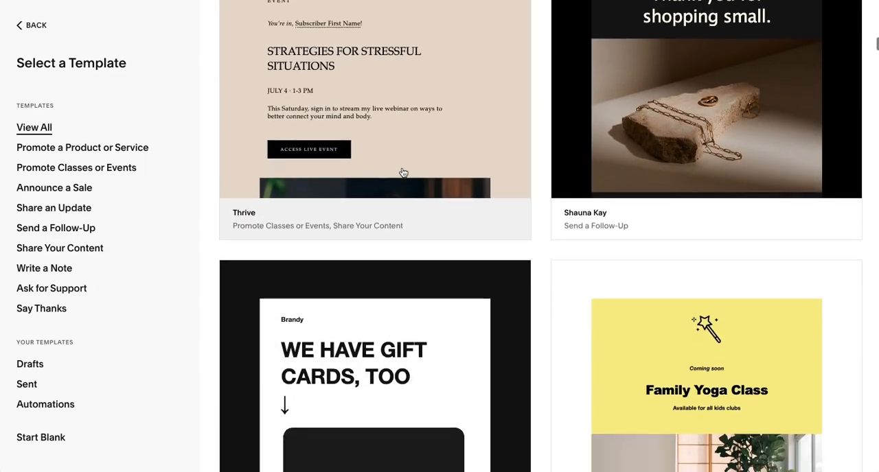
{"action": "scroll", "coordinate": [403, 172], "scroll_direction": "down", "scroll_amount": 10}
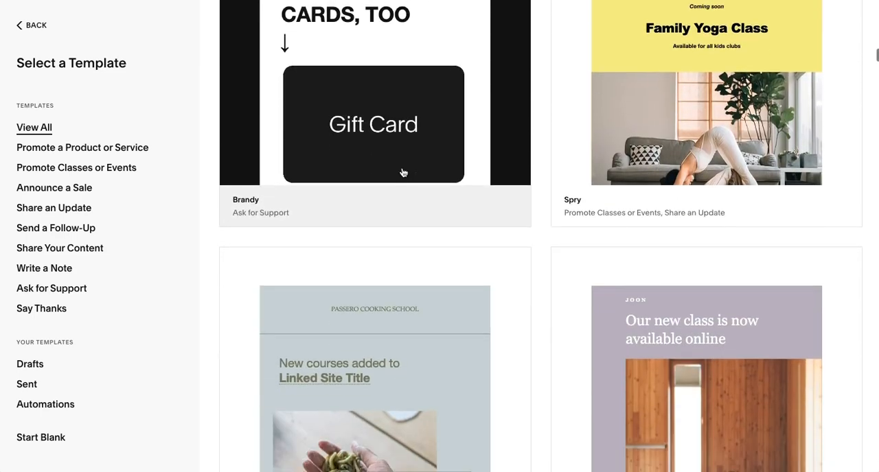
{"action": "scroll", "coordinate": [402, 173], "scroll_direction": "down", "scroll_amount": 6}
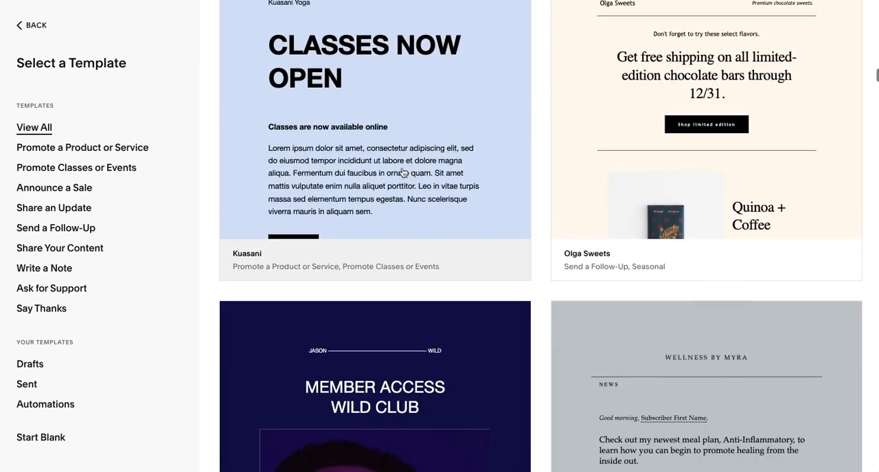
{"action": "scroll", "coordinate": [402, 172], "scroll_direction": "down", "scroll_amount": 8}
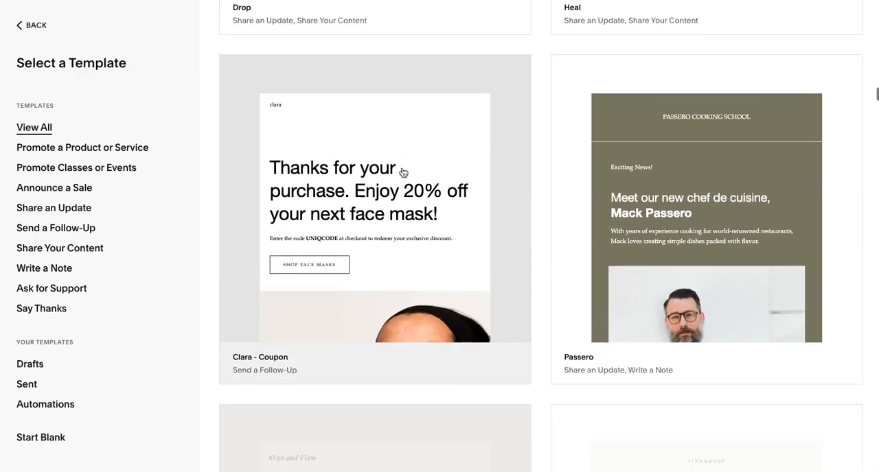
{"action": "scroll", "coordinate": [403, 172], "scroll_direction": "down", "scroll_amount": 2}
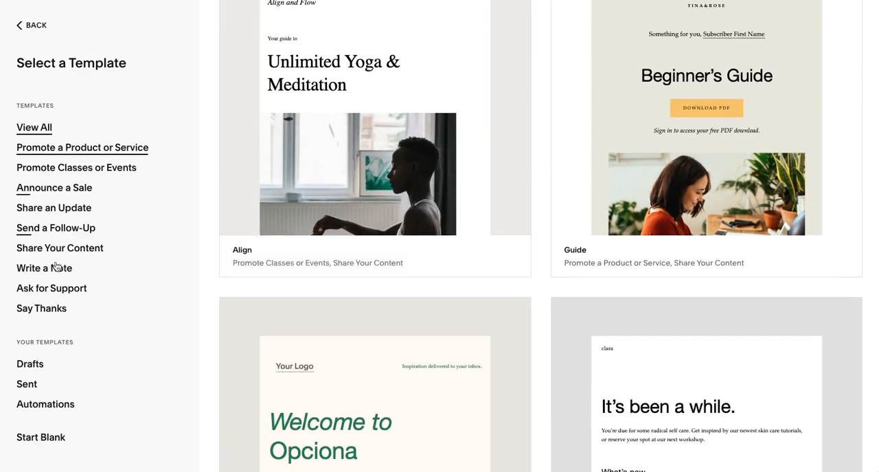
{"action": "scroll", "coordinate": [497, 168], "scroll_direction": "down", "scroll_amount": 10}
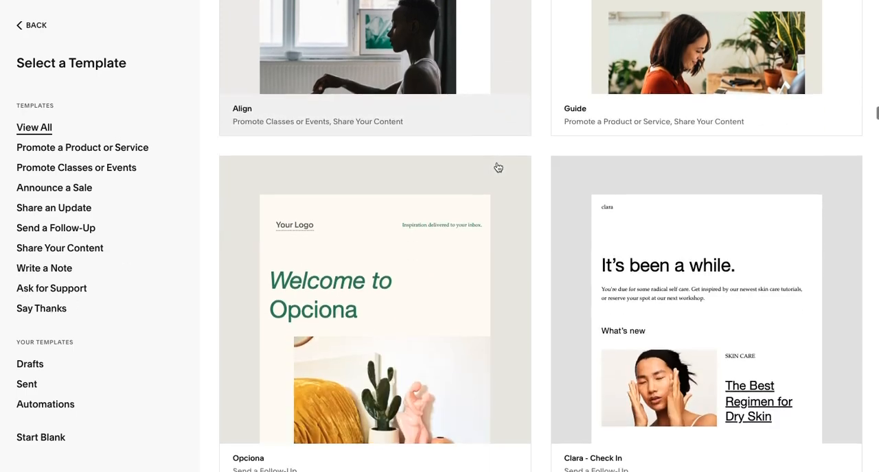
Step: Choose the "Clara - Welcome" template and use it for the new email
{"action": "scroll", "coordinate": [498, 167], "scroll_direction": "up", "scroll_amount": 15}
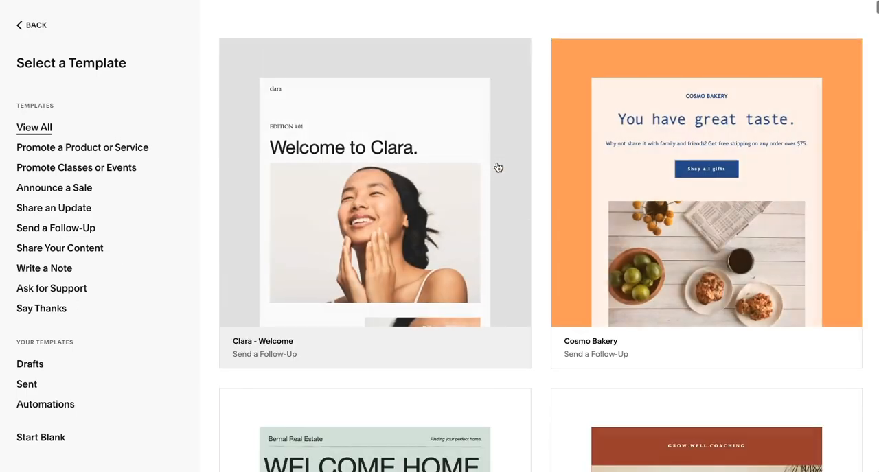
{"action": "left_click", "coordinate": [395, 105]}
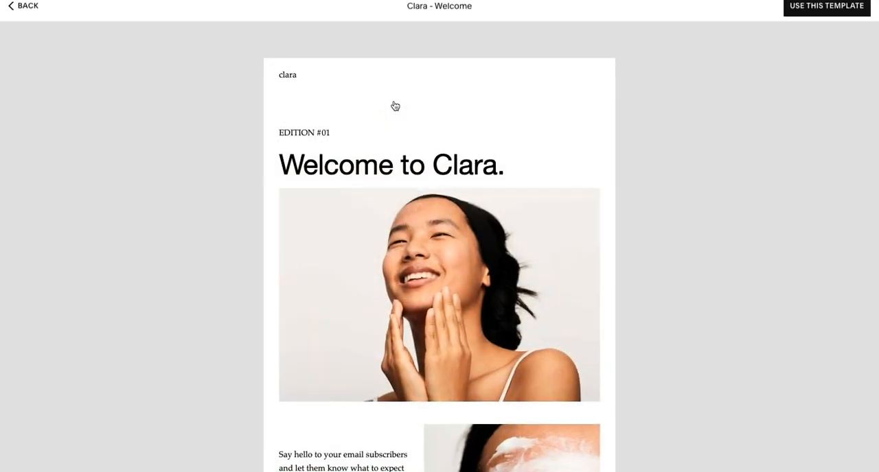
{"action": "left_click", "coordinate": [798, 21]}
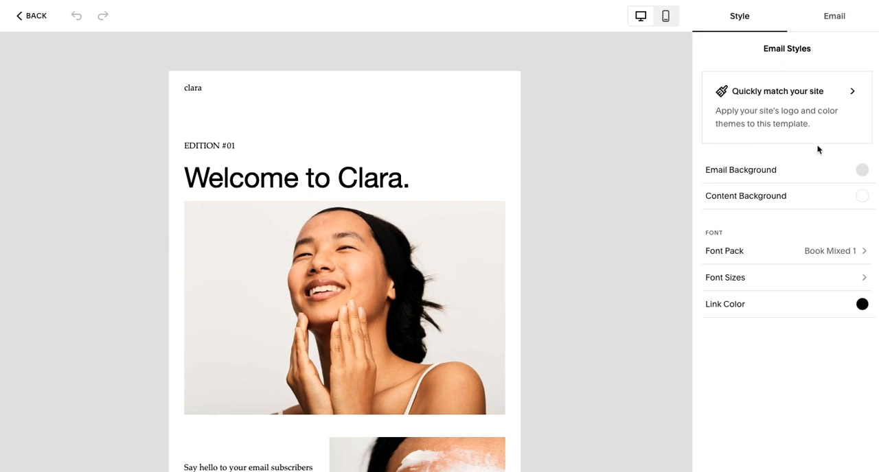
Step: Open the option to match the site's styles, try colour themes 1 to 4 on the email and apply Theme 5
{"action": "left_click", "coordinate": [780, 96]}
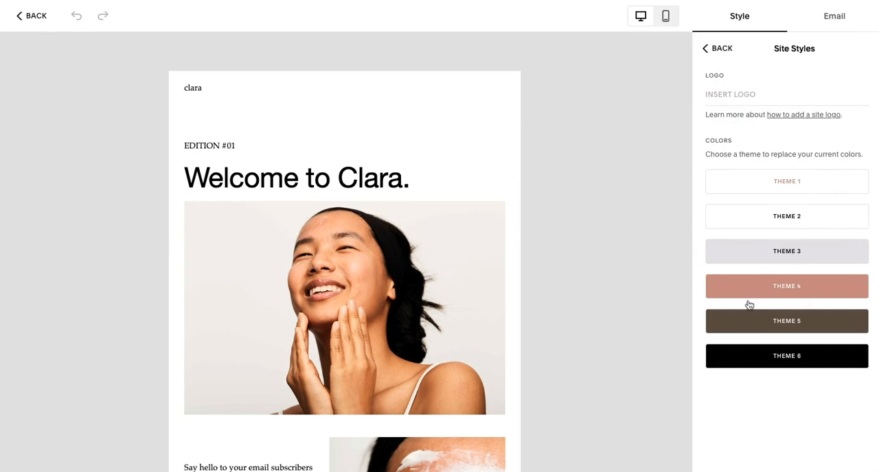
{"action": "left_click", "coordinate": [761, 183]}
{"action": "left_click", "coordinate": [748, 223]}
{"action": "left_click", "coordinate": [744, 258]}
{"action": "left_click", "coordinate": [735, 294]}
{"action": "left_click", "coordinate": [739, 322]}
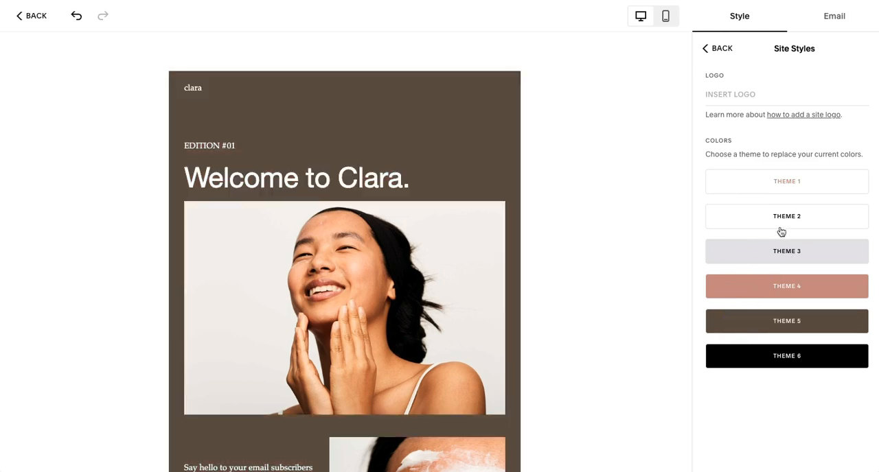
Step: Try Theme 4 on the email, apply Theme 1 and return to the email styles
{"action": "left_click", "coordinate": [748, 291]}
{"action": "left_click", "coordinate": [763, 184]}
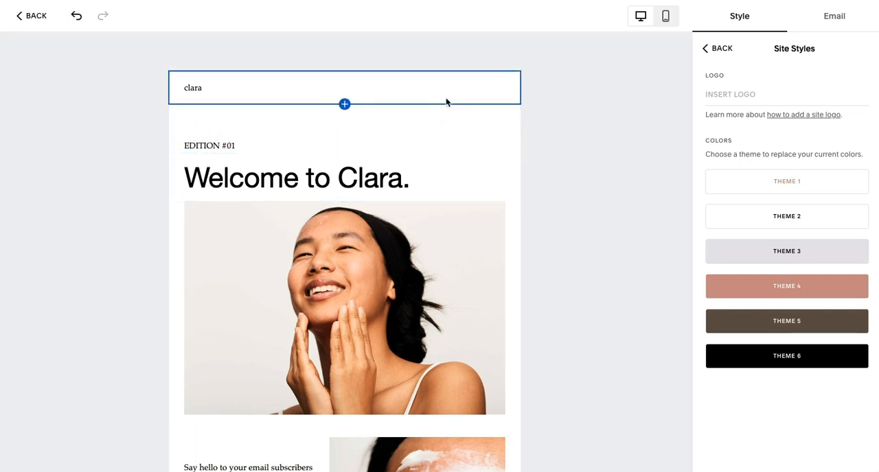
{"action": "left_click", "coordinate": [718, 52]}
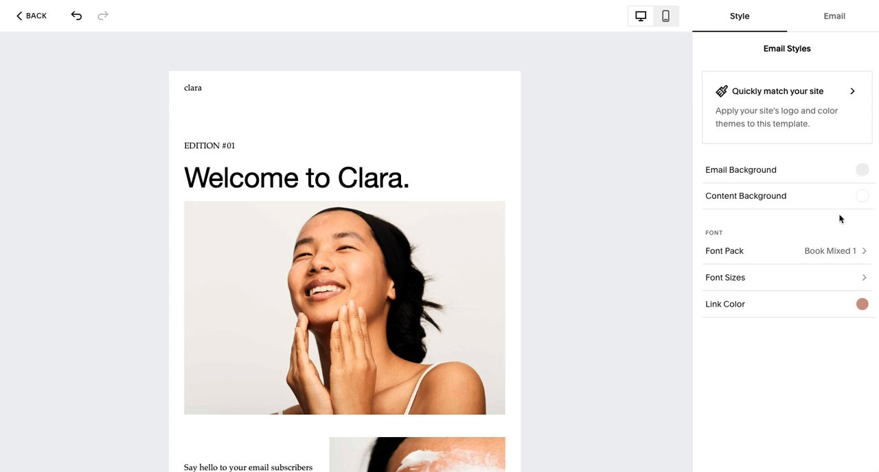
Step: Browse the Mixed font packs, apply the Modern Sans font pack to the email and return to the email styles
{"action": "scroll", "coordinate": [484, 271], "scroll_direction": "down", "scroll_amount": 1}
{"action": "scroll", "coordinate": [485, 271], "scroll_direction": "down", "scroll_amount": 2}
{"action": "left_click", "coordinate": [837, 252]}
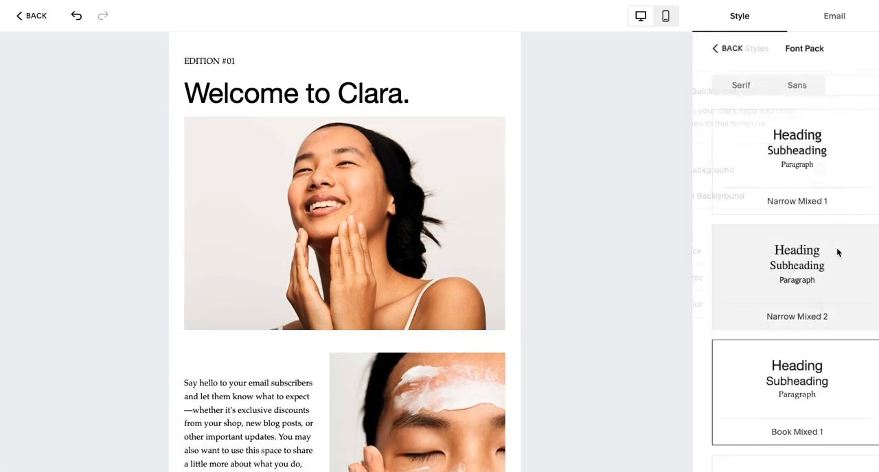
{"action": "scroll", "coordinate": [817, 288], "scroll_direction": "down", "scroll_amount": 4}
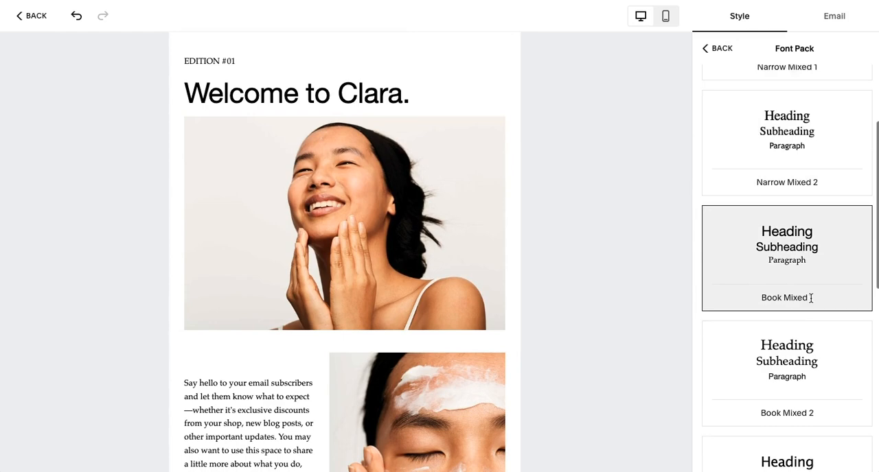
{"action": "scroll", "coordinate": [813, 206], "scroll_direction": "up", "scroll_amount": 4}
{"action": "left_click", "coordinate": [782, 86]}
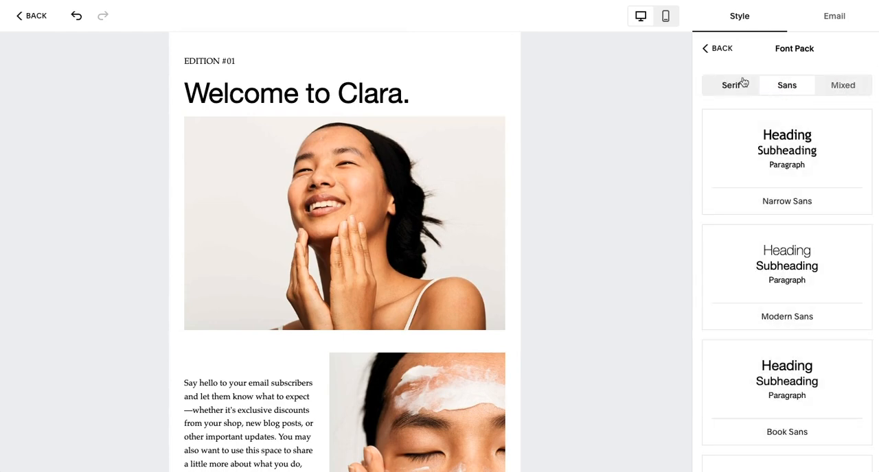
{"action": "left_click", "coordinate": [768, 258]}
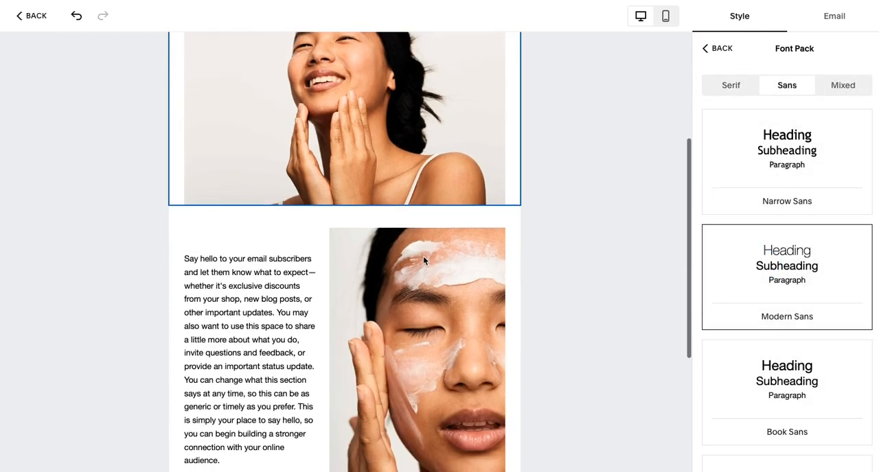
{"action": "left_click", "coordinate": [717, 48]}
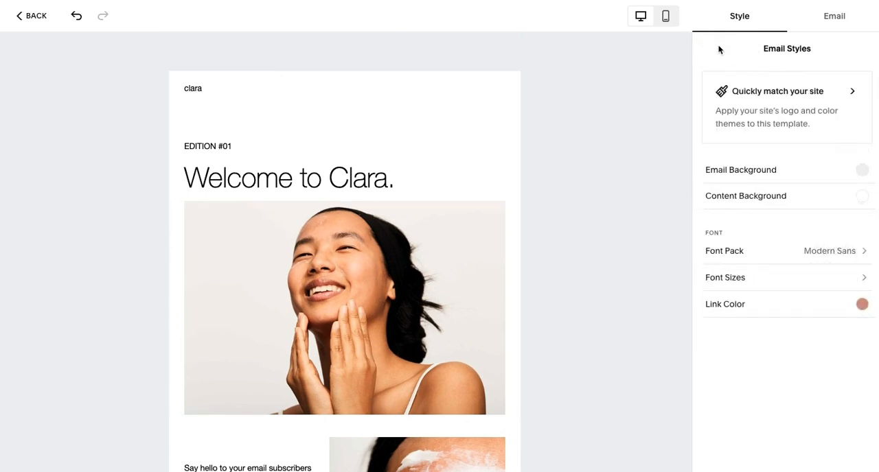
Step: Reduce the headings-only font size to the third level and the overall font size to the smallest level
{"action": "left_click", "coordinate": [719, 287]}
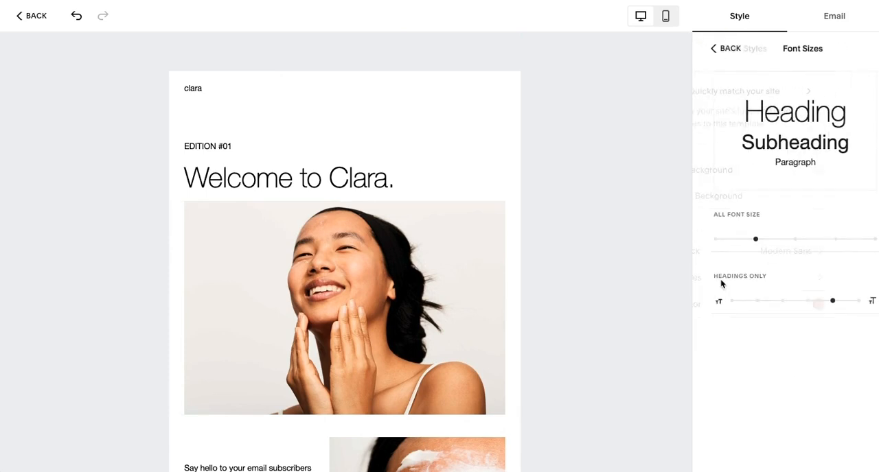
{"action": "left_click_drag", "start_coordinate": [823, 300], "coordinate": [775, 301]}
{"action": "scroll", "coordinate": [545, 290], "scroll_direction": "down", "scroll_amount": 2}
{"action": "left_click_drag", "start_coordinate": [747, 239], "coordinate": [726, 239]}
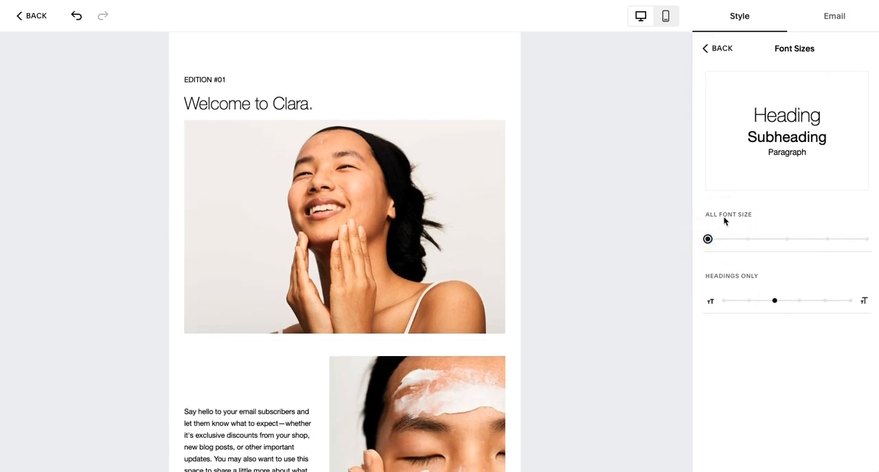
{"action": "left_click", "coordinate": [718, 49]}
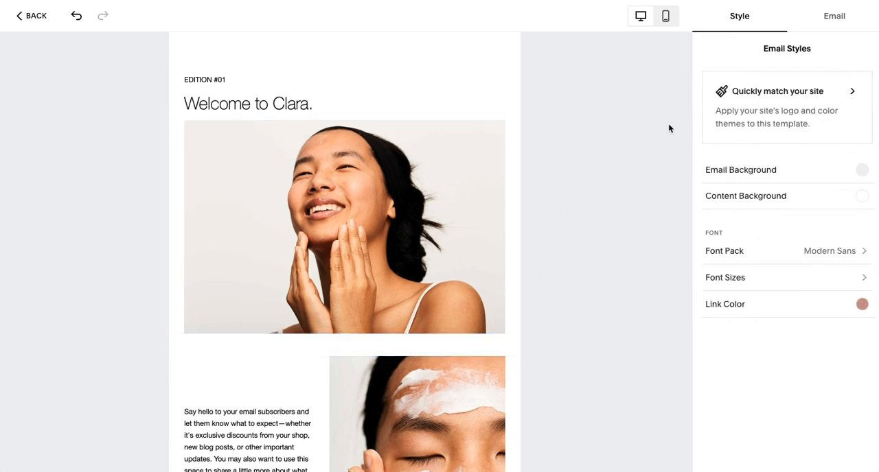
Step: Open the campaign's email settings and enter "Subject" as the subject line, leaving the email preview text empty
{"action": "left_click", "coordinate": [839, 19]}
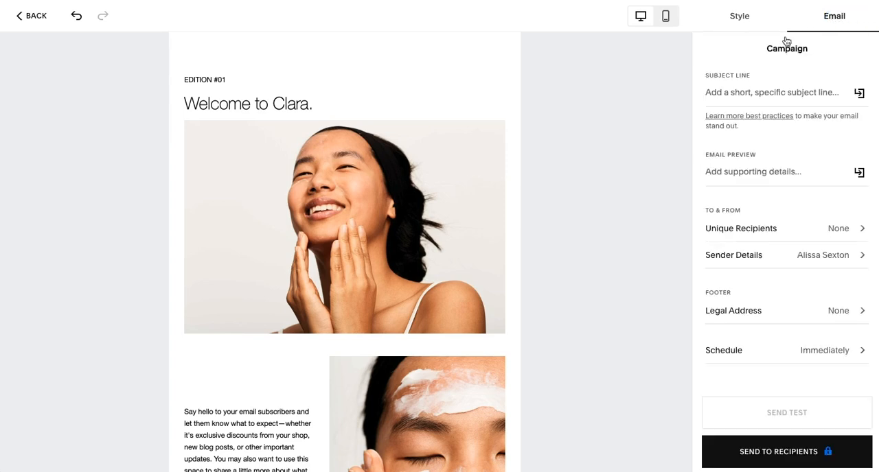
{"action": "left_click", "coordinate": [725, 93]}
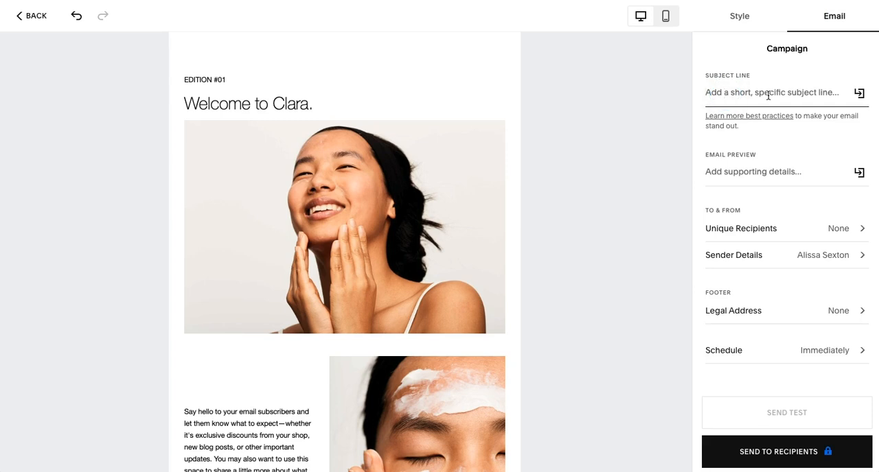
{"action": "type", "text": "Sub"}
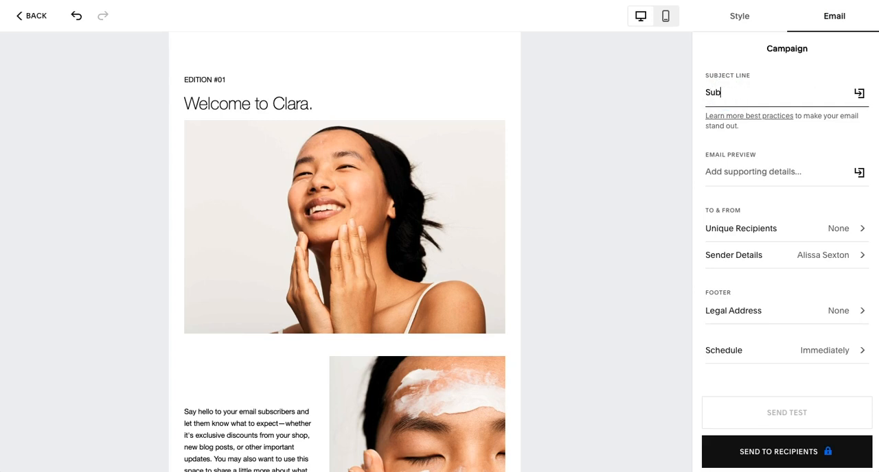
{"action": "left_click", "coordinate": [740, 175]}
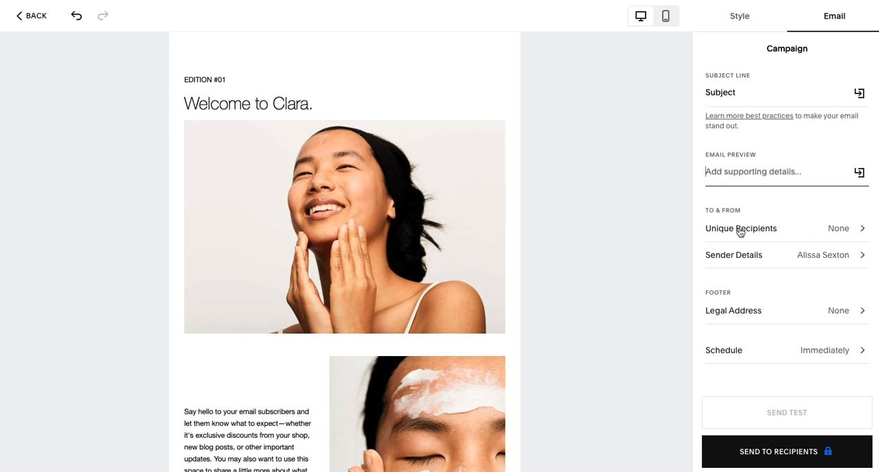
Step: Choose the mailing list as the email's recipients and return to the campaign settings
{"action": "left_click", "coordinate": [832, 232]}
{"action": "left_click", "coordinate": [737, 189]}
{"action": "left_click", "coordinate": [715, 49]}
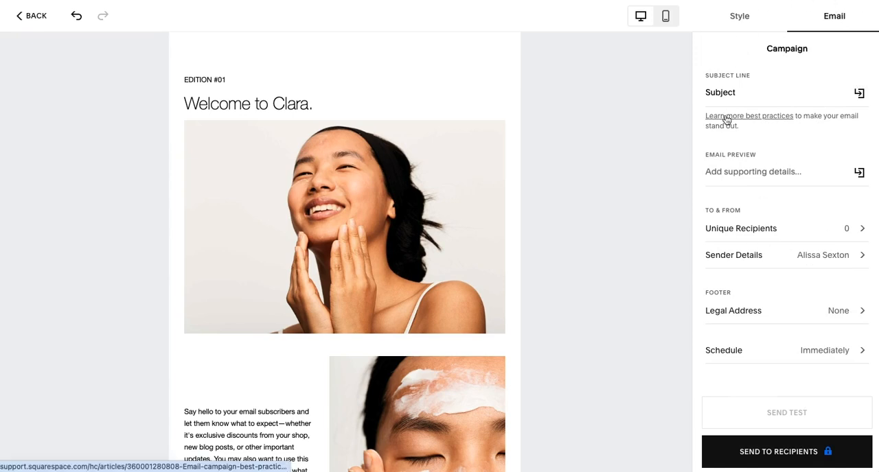
Step: Select the header, the blank spacer and the welcome heading to examine their style options, and look through the rest of the email
{"action": "scroll", "coordinate": [439, 117], "scroll_direction": "up", "scroll_amount": 2}
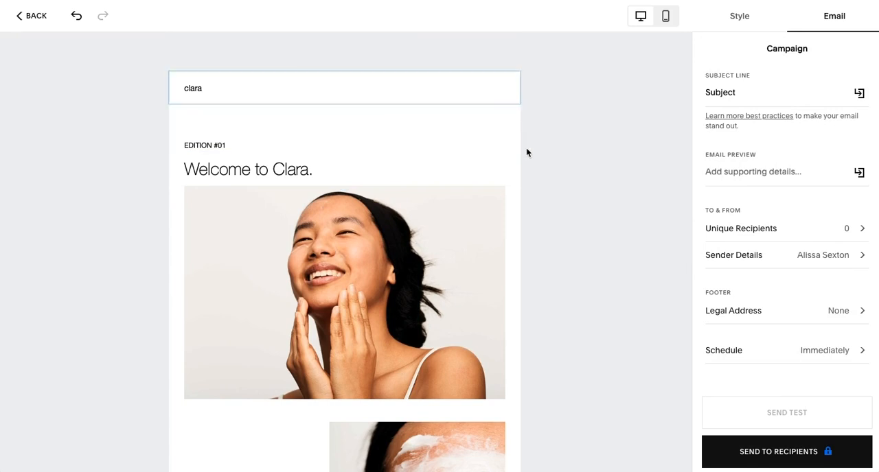
{"action": "left_click", "coordinate": [483, 87]}
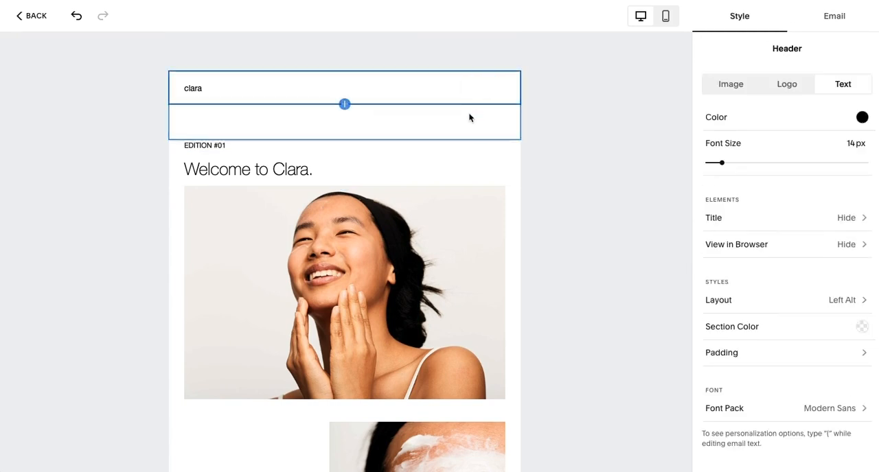
{"action": "left_click", "coordinate": [461, 129]}
{"action": "left_click", "coordinate": [449, 171]}
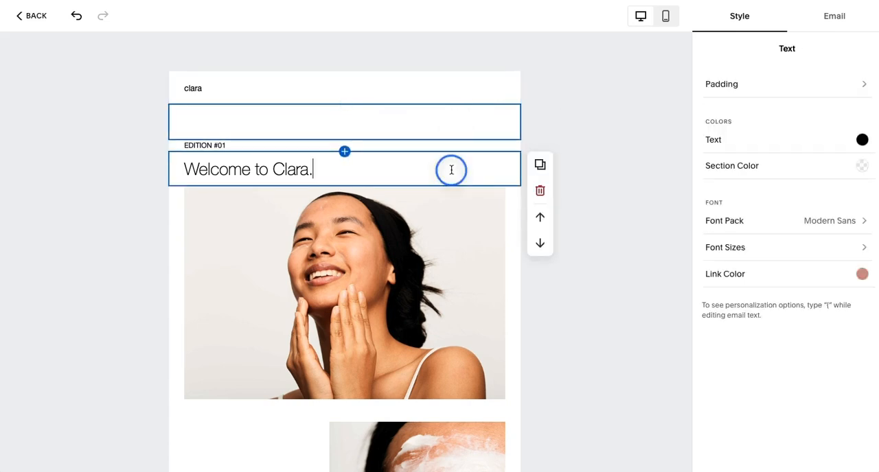
{"action": "scroll", "coordinate": [453, 210], "scroll_direction": "down", "scroll_amount": 2}
{"action": "scroll", "coordinate": [452, 211], "scroll_direction": "down", "scroll_amount": 5}
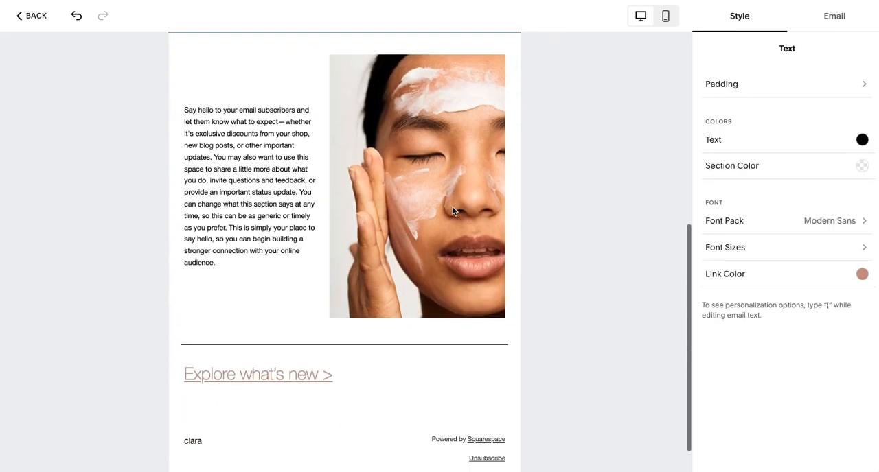
{"action": "scroll", "coordinate": [441, 235], "scroll_direction": "up", "scroll_amount": 7}
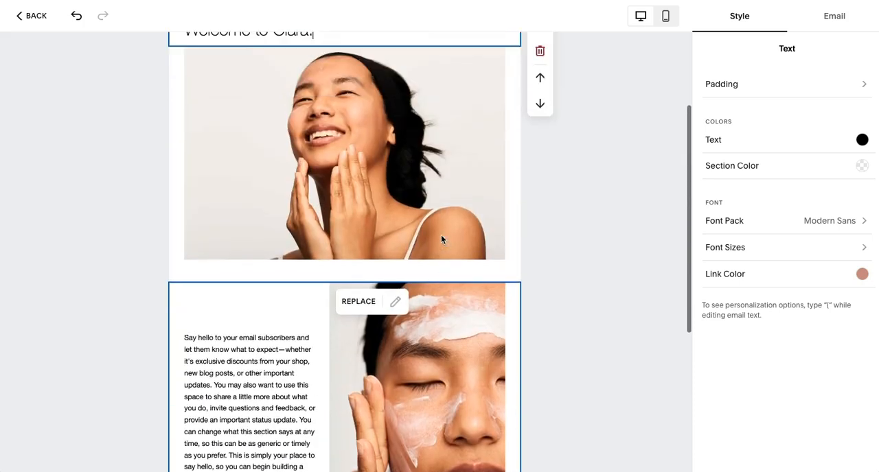
Step: Replace the banner image below the welcome heading with "3 copy.png" from the library and deselect it
{"action": "left_click", "coordinate": [409, 261]}
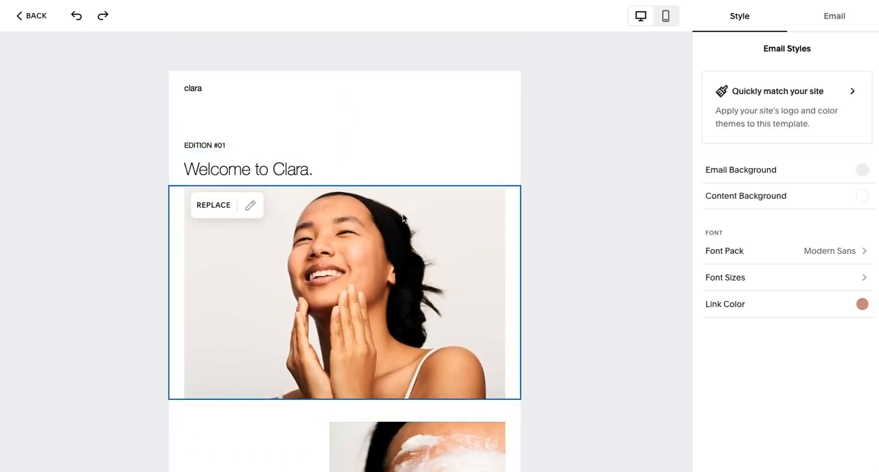
{"action": "left_click", "coordinate": [404, 206]}
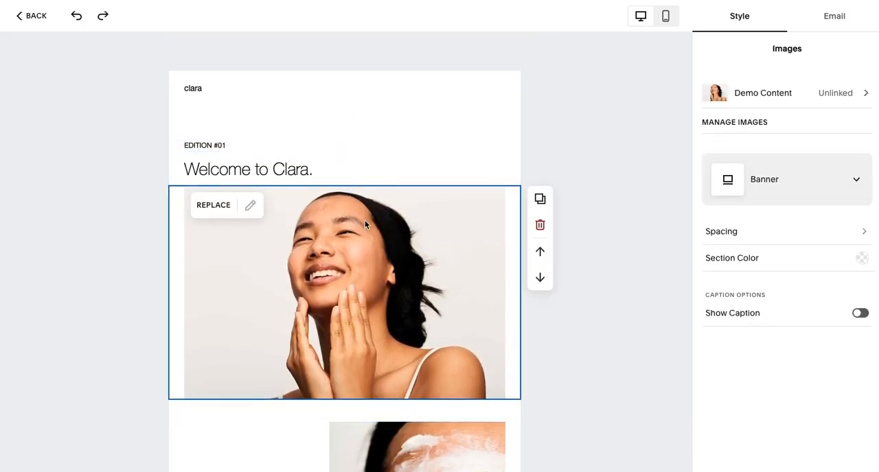
{"action": "left_click", "coordinate": [217, 205]}
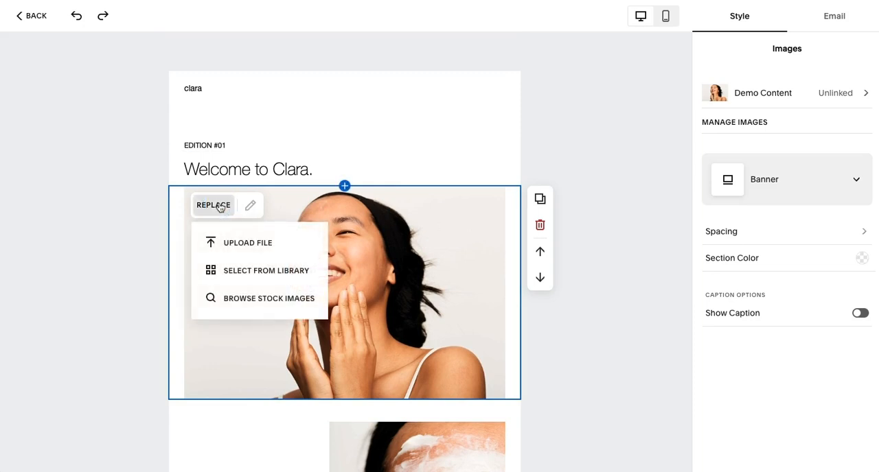
{"action": "left_click", "coordinate": [232, 272]}
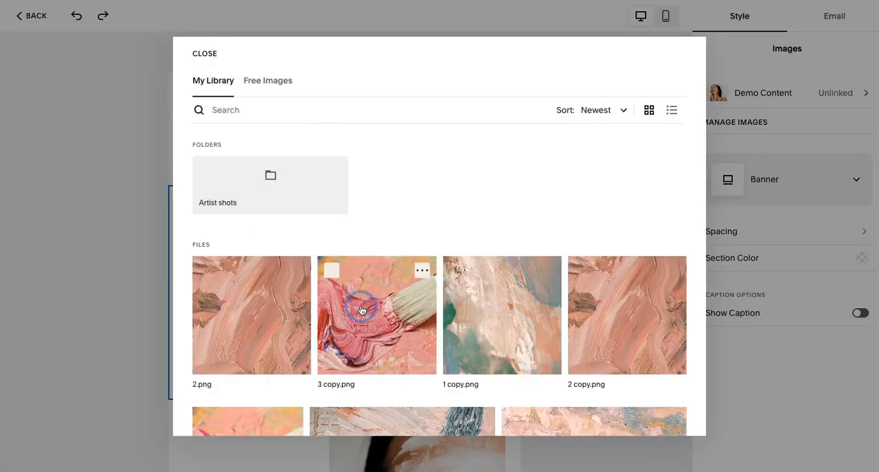
{"action": "left_click", "coordinate": [330, 270]}
{"action": "left_click", "coordinate": [667, 416]}
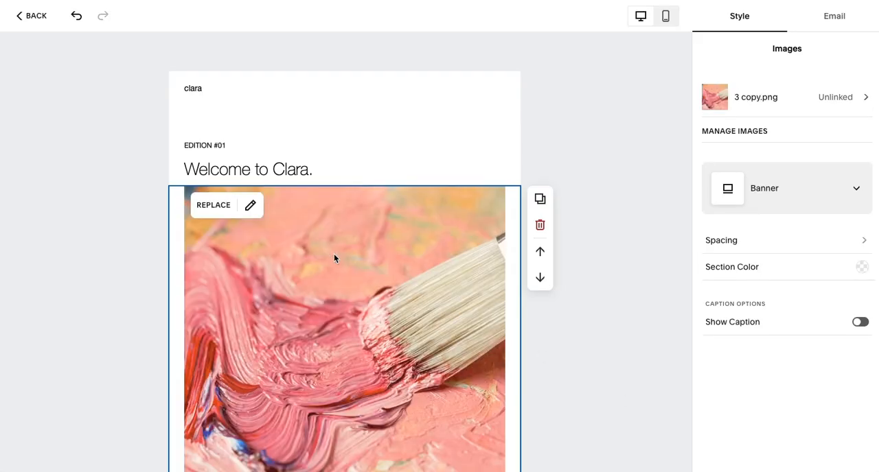
{"action": "scroll", "coordinate": [412, 226], "scroll_direction": "down", "scroll_amount": 1}
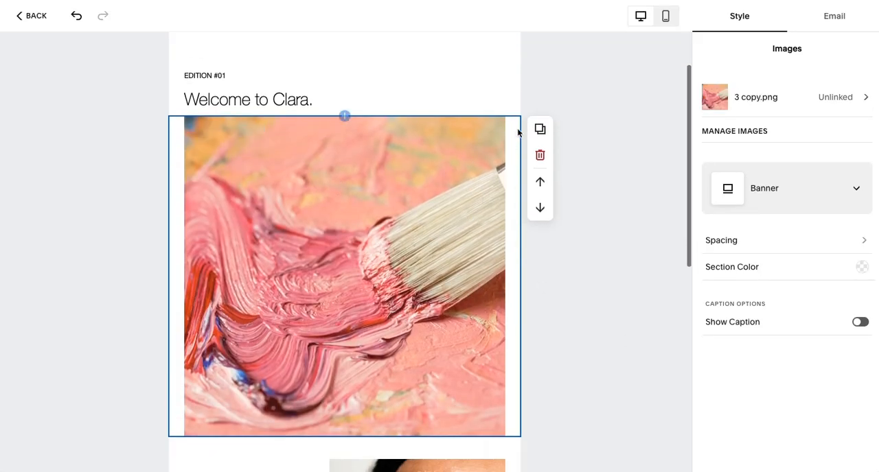
{"action": "left_click", "coordinate": [608, 274]}
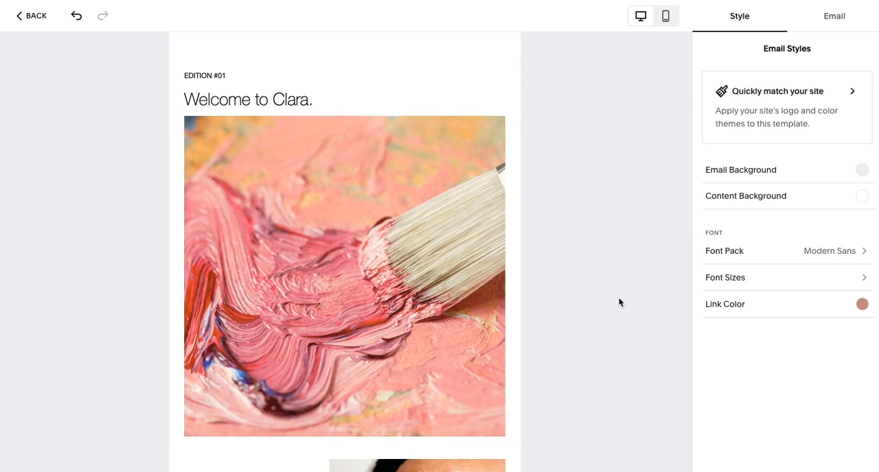
Step: Set the banner image's side padding to 0 px on both sides, try M padding between sections and set it back to S
{"action": "left_click", "coordinate": [481, 269]}
{"action": "left_click", "coordinate": [744, 241]}
{"action": "left_click_drag", "start_coordinate": [755, 126], "coordinate": [724, 125]}
{"action": "left_click_drag", "start_coordinate": [755, 152], "coordinate": [711, 151]}
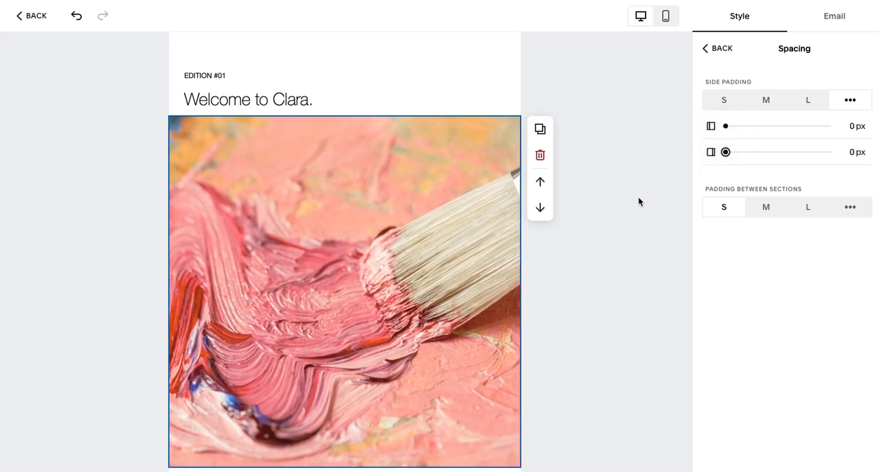
{"action": "left_click", "coordinate": [768, 209]}
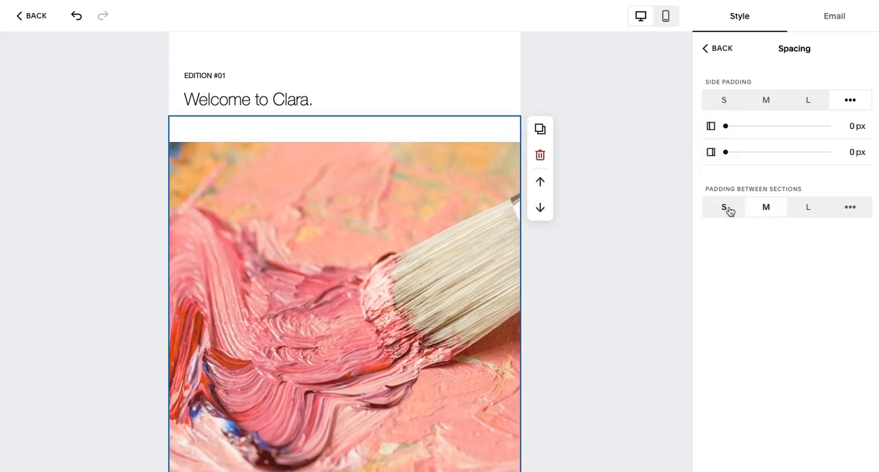
{"action": "left_click", "coordinate": [728, 209]}
{"action": "left_click", "coordinate": [711, 49]}
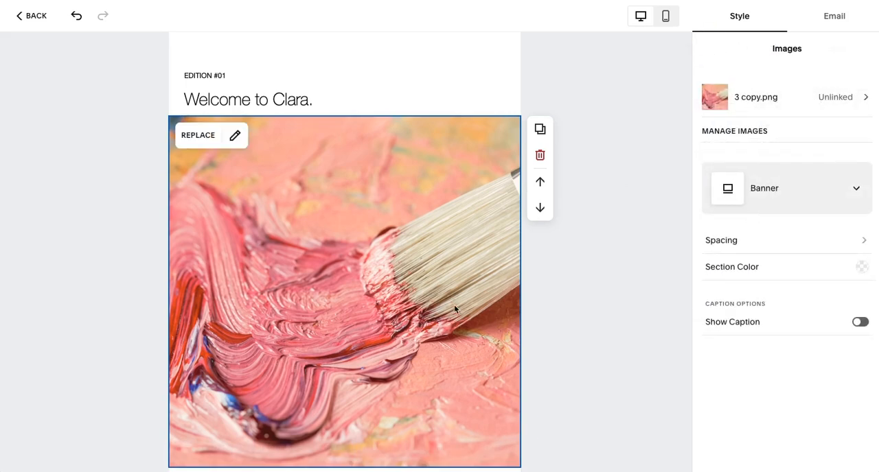
Step: Try the Grid, Card Left and List Left layouts on the brush image below the welcome heading and set it back to Banner
{"action": "scroll", "coordinate": [454, 309], "scroll_direction": "down", "scroll_amount": 1}
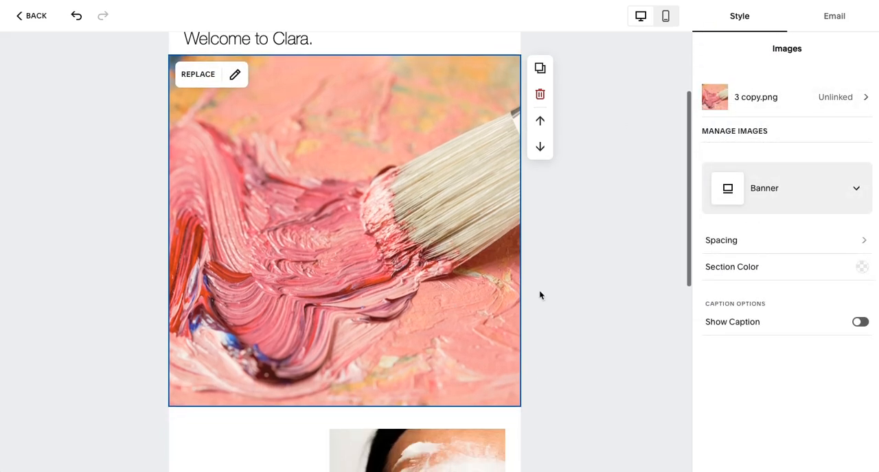
{"action": "left_click", "coordinate": [763, 195]}
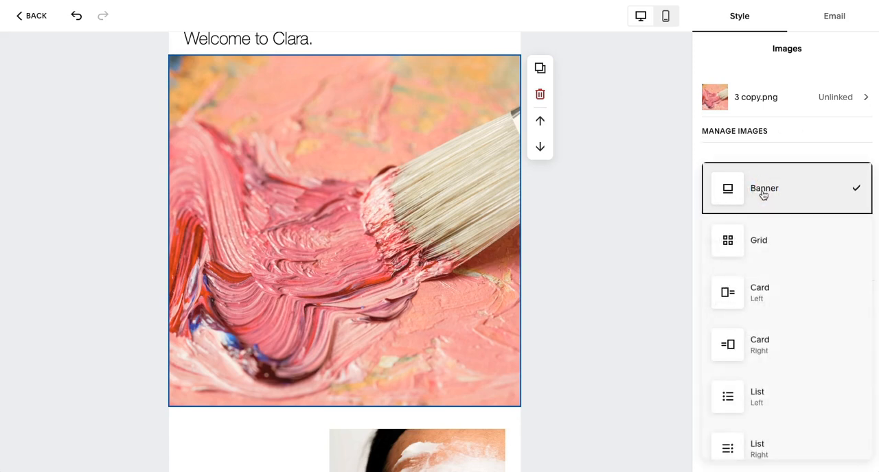
{"action": "left_click", "coordinate": [758, 241]}
{"action": "left_click", "coordinate": [770, 189]}
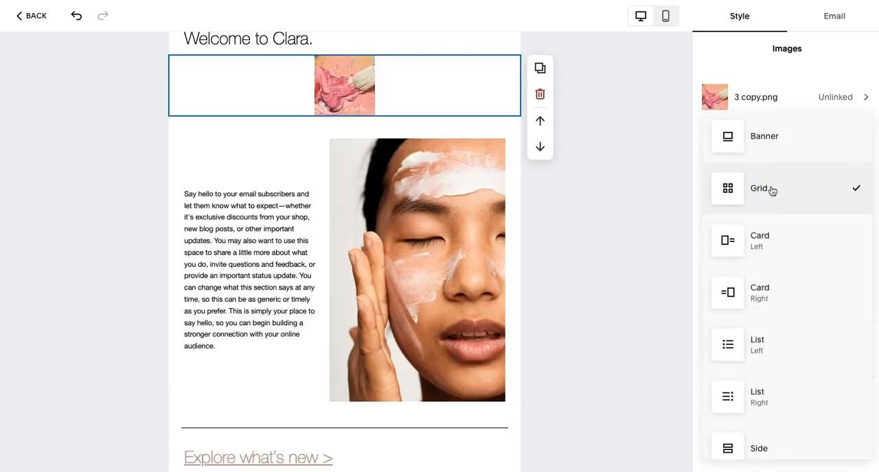
{"action": "left_click", "coordinate": [760, 241]}
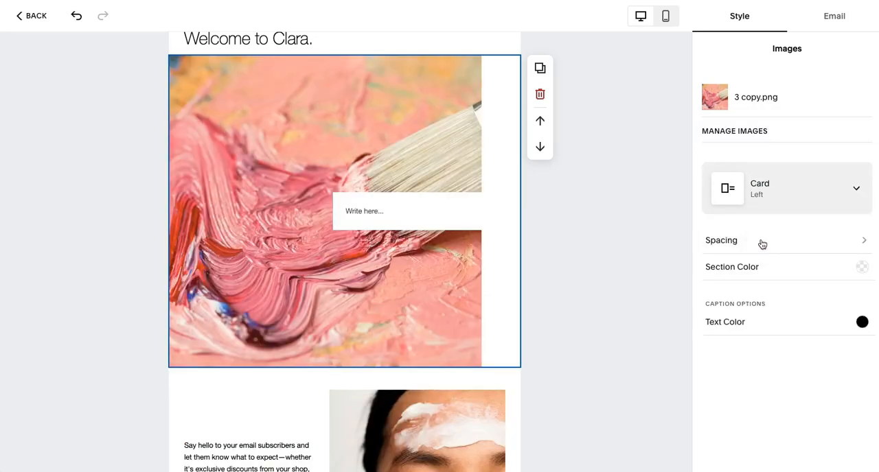
{"action": "mouse_move", "coordinate": [335, 176]}
{"action": "left_click", "coordinate": [812, 188]}
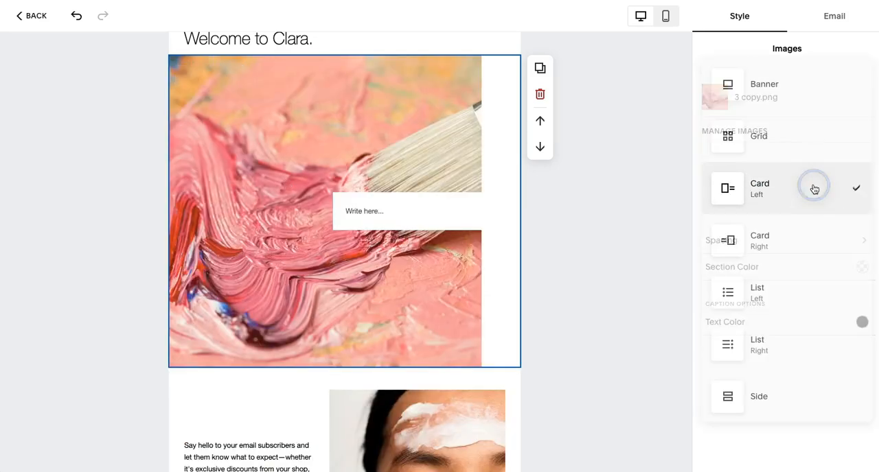
{"action": "left_click", "coordinate": [753, 291]}
{"action": "left_click", "coordinate": [776, 195]}
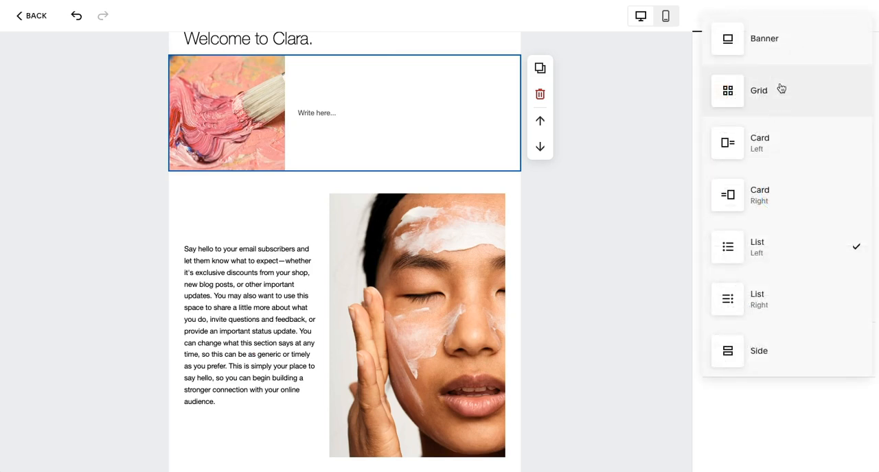
{"action": "left_click", "coordinate": [728, 36]}
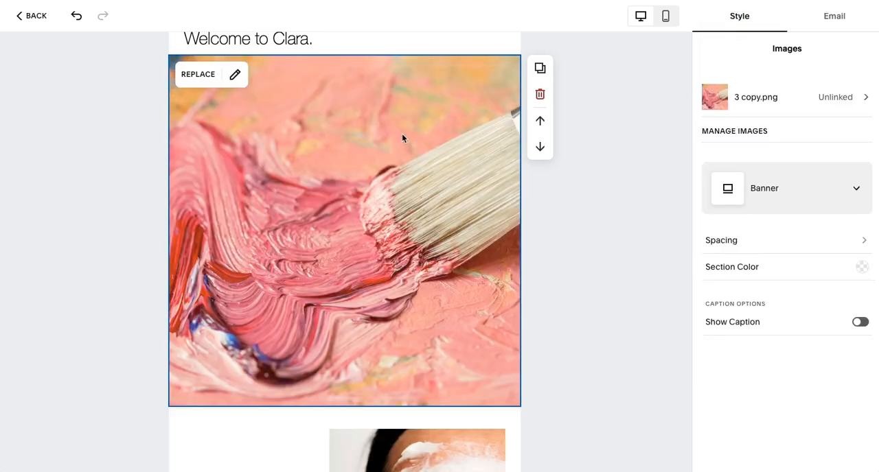
Step: Replace the site name in the email's header with "artist name"
{"action": "scroll", "coordinate": [412, 137], "scroll_direction": "up", "scroll_amount": 2}
{"action": "left_click", "coordinate": [313, 169]}
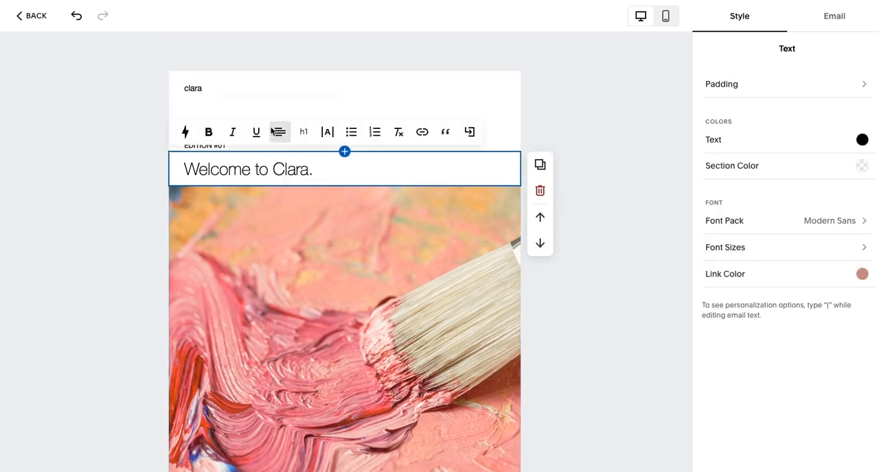
{"action": "left_click", "coordinate": [268, 89]}
{"action": "left_click_drag", "start_coordinate": [204, 88], "coordinate": [178, 88]}
{"action": "type", "text": "ame"}
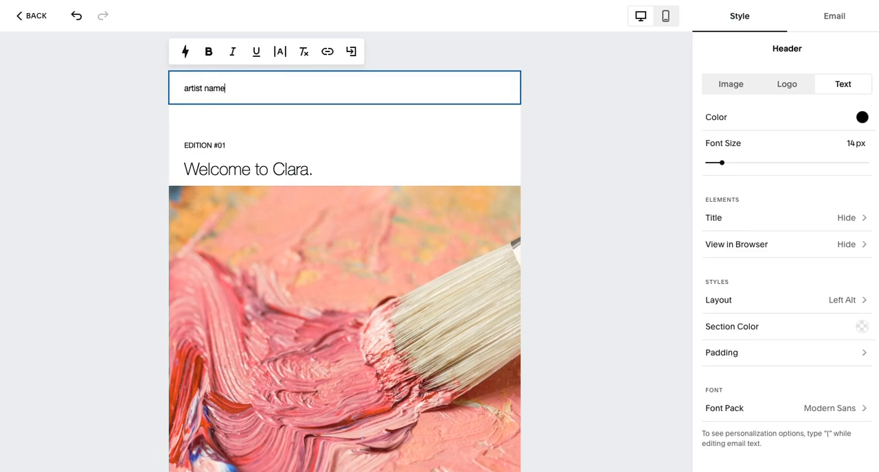
Step: Select the welcome heading and examine its text formatting options
{"action": "left_click", "coordinate": [231, 164]}
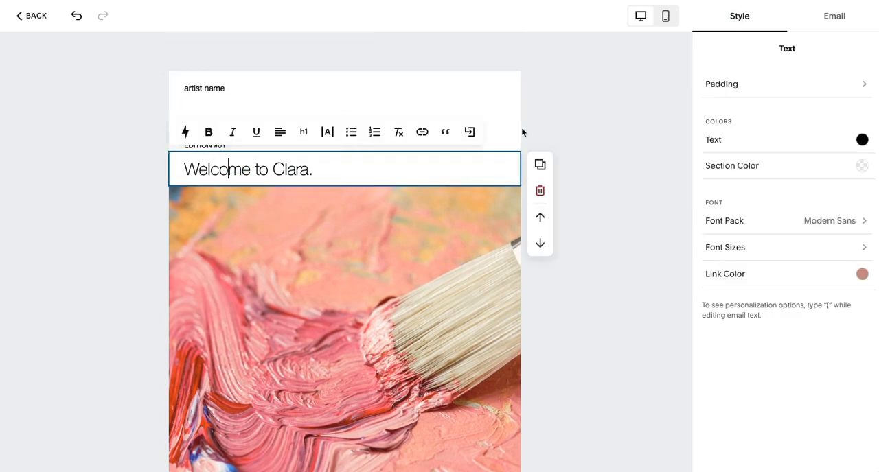
{"action": "left_click", "coordinate": [503, 132]}
{"action": "left_click", "coordinate": [539, 143]}
{"action": "left_click", "coordinate": [328, 138]}
Step: Replace the portrait image beside the introduction text with "2.png" from the library
{"action": "scroll", "coordinate": [328, 199], "scroll_direction": "down", "scroll_amount": 8}
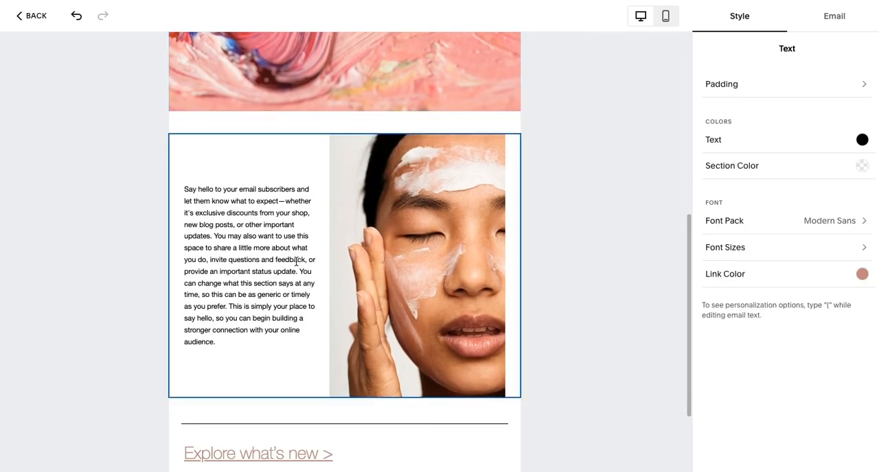
{"action": "left_click", "coordinate": [398, 228]}
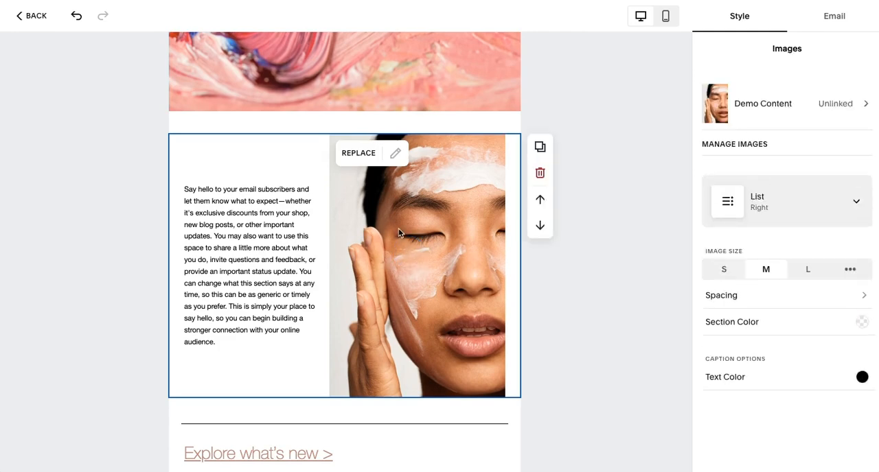
{"action": "left_click", "coordinate": [359, 152]}
{"action": "left_click", "coordinate": [391, 220]}
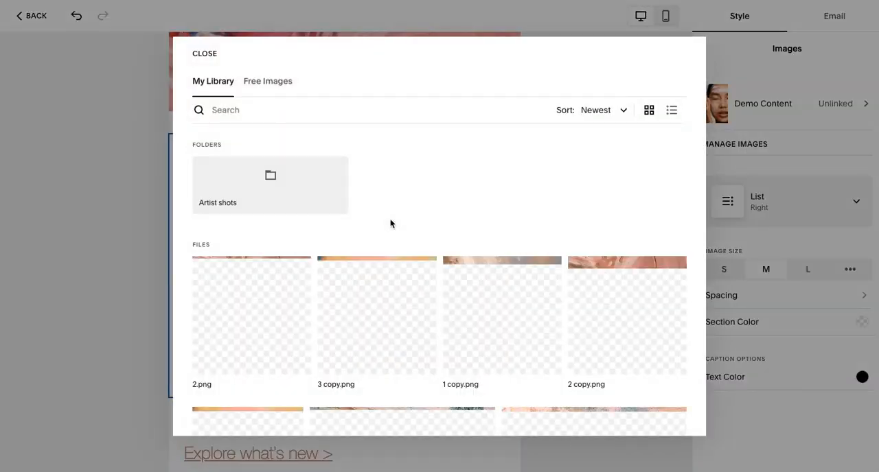
{"action": "left_click", "coordinate": [249, 299]}
{"action": "left_click", "coordinate": [668, 416]}
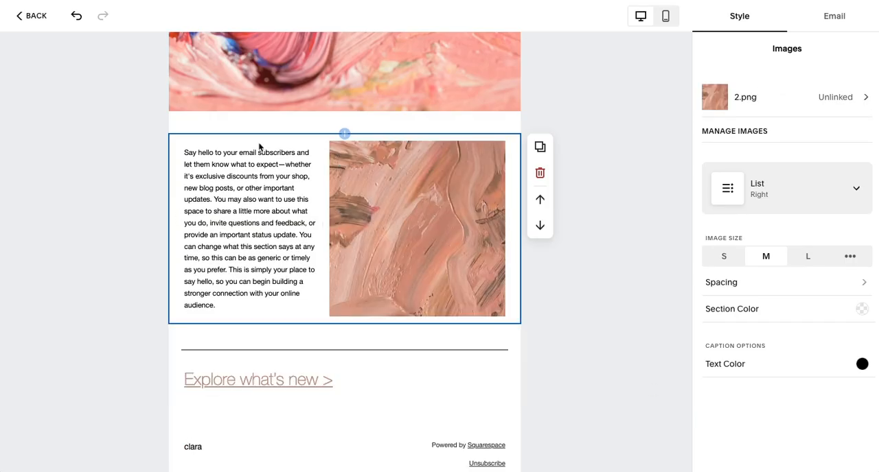
Step: Add a Product section below the introduction text and image, showing the "Artwork title" product
{"action": "scroll", "coordinate": [259, 286], "scroll_direction": "down", "scroll_amount": 1}
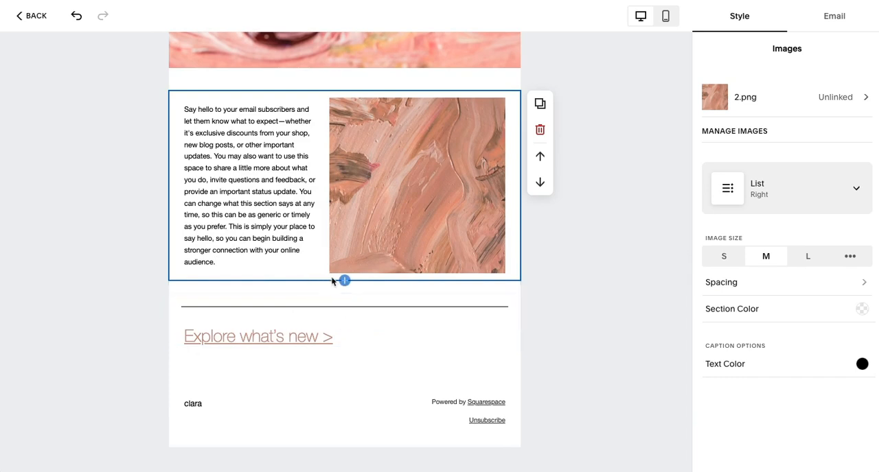
{"action": "left_click", "coordinate": [344, 282]}
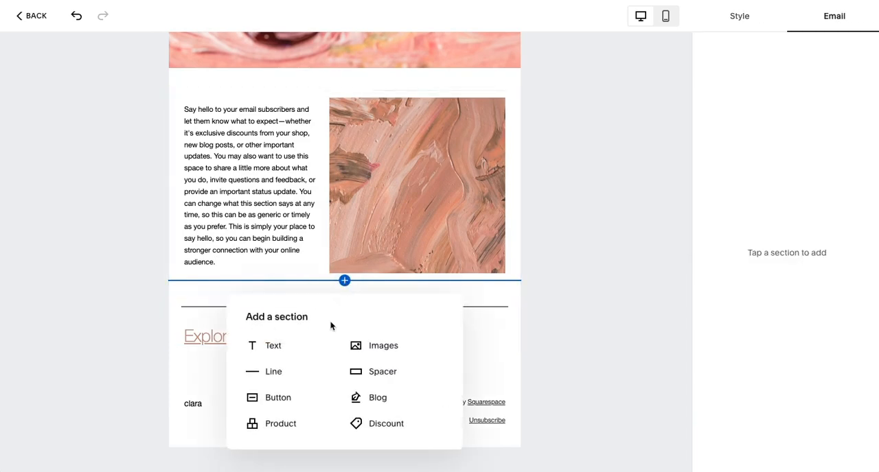
{"action": "left_click", "coordinate": [281, 424]}
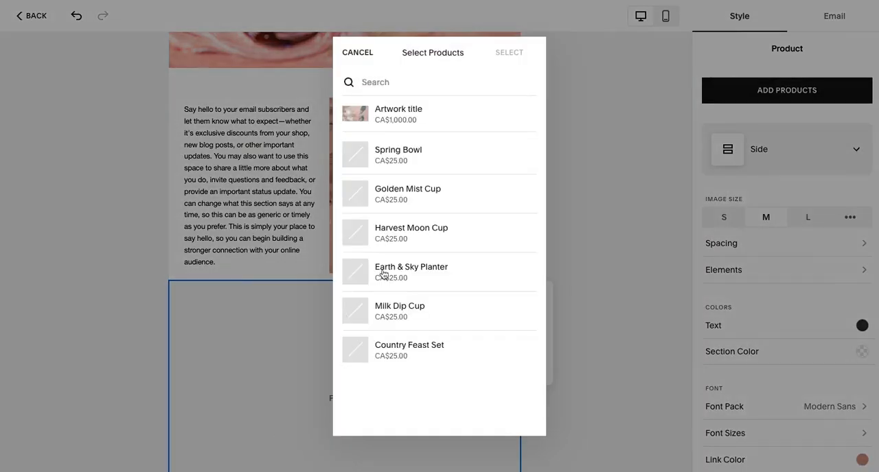
{"action": "left_click", "coordinate": [395, 115]}
{"action": "left_click", "coordinate": [518, 55]}
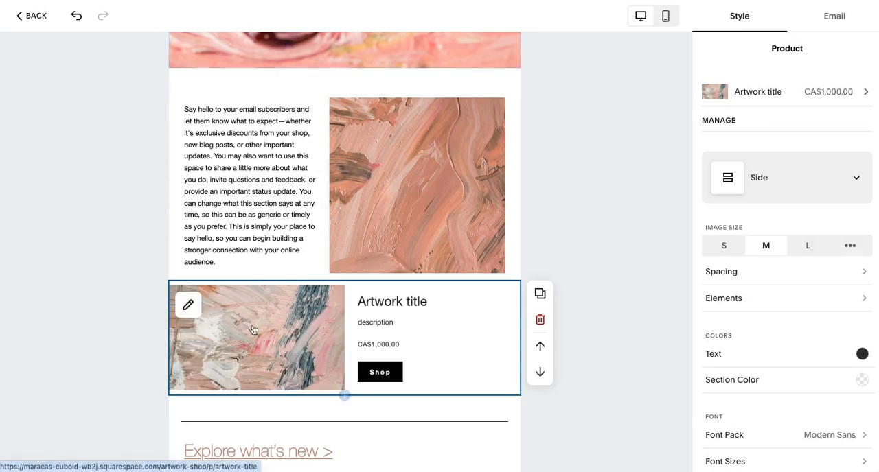
Step: Switch the product section to a layout with a full-width image above its text and place a 22 px spacer above it
{"action": "left_click", "coordinate": [774, 184]}
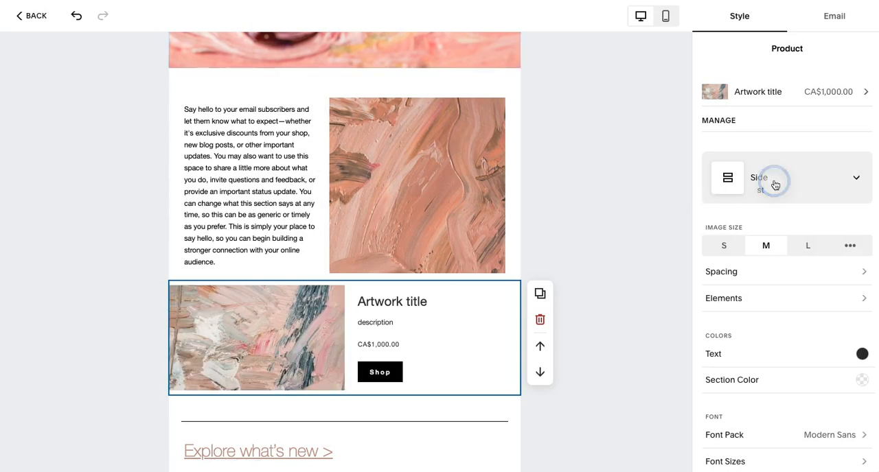
{"action": "left_click", "coordinate": [764, 147]}
{"action": "scroll", "coordinate": [577, 311], "scroll_direction": "down", "scroll_amount": 1}
{"action": "scroll", "coordinate": [577, 311], "scroll_direction": "down", "scroll_amount": 2}
{"action": "left_click", "coordinate": [753, 182]}
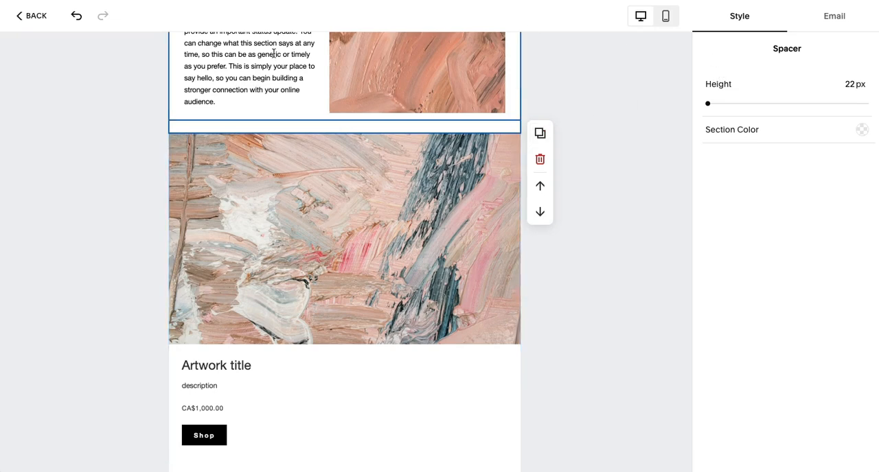
Step: Leave the email editor and open the campaign upgrade plans to compare annual prices and sending limits
{"action": "left_click", "coordinate": [26, 18]}
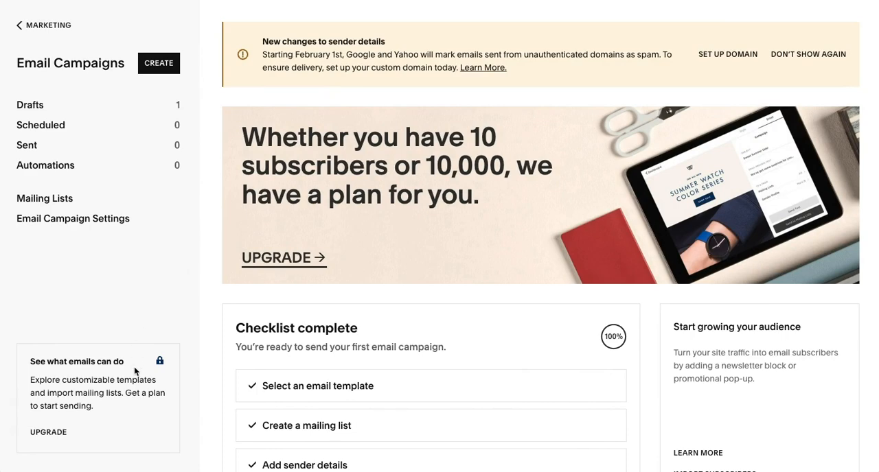
{"action": "left_click", "coordinate": [48, 432]}
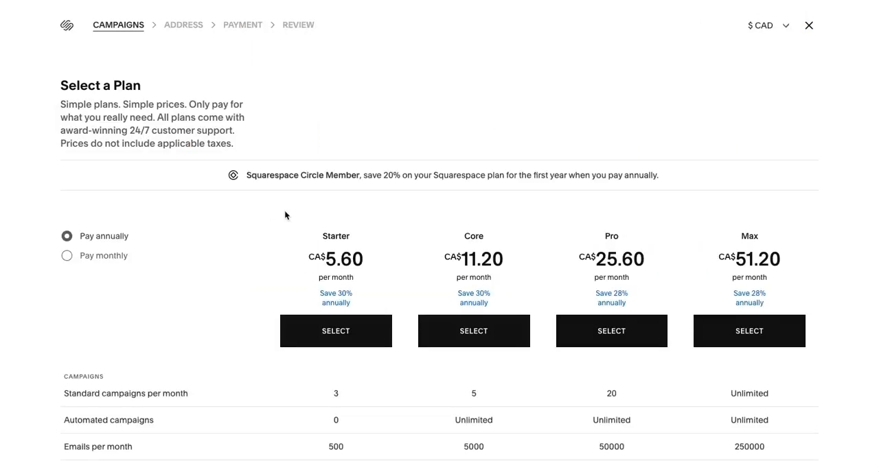
{"action": "scroll", "coordinate": [228, 295], "scroll_direction": "down", "scroll_amount": 1}
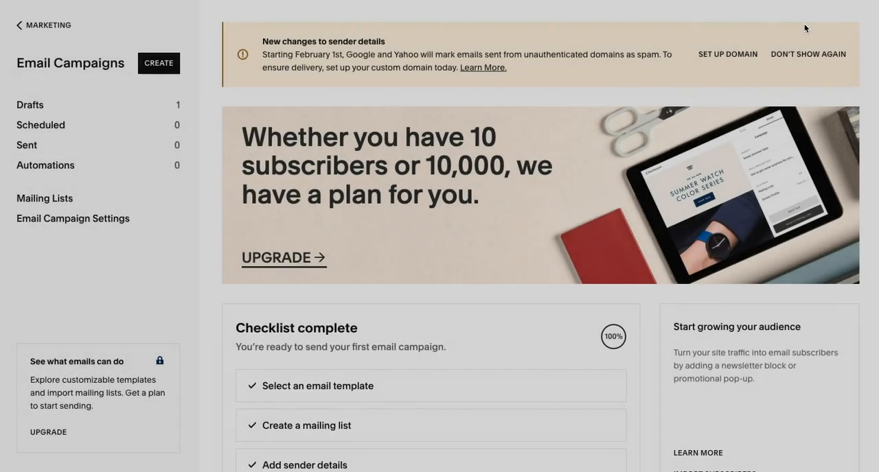
Step: Leave Email Campaigns, go to the website's pages and find the newsletter sign-up at the end of the Home page
{"action": "scroll", "coordinate": [359, 233], "scroll_direction": "down", "scroll_amount": 2}
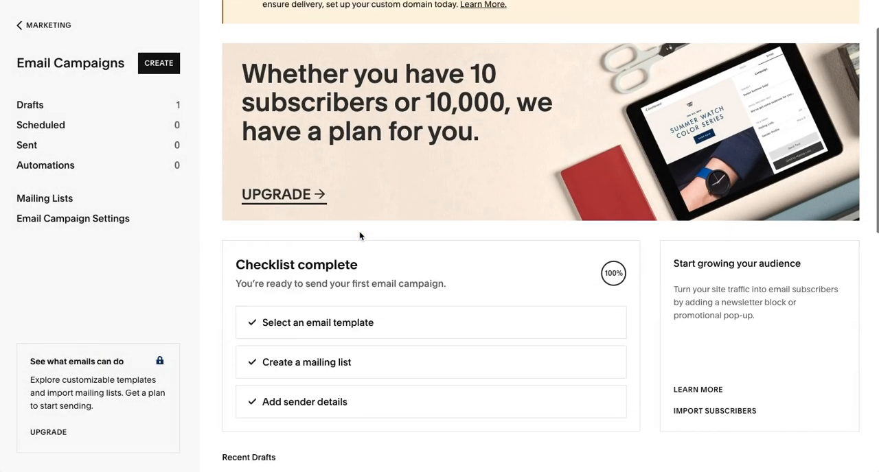
{"action": "left_click", "coordinate": [48, 25]}
{"action": "left_click", "coordinate": [40, 86]}
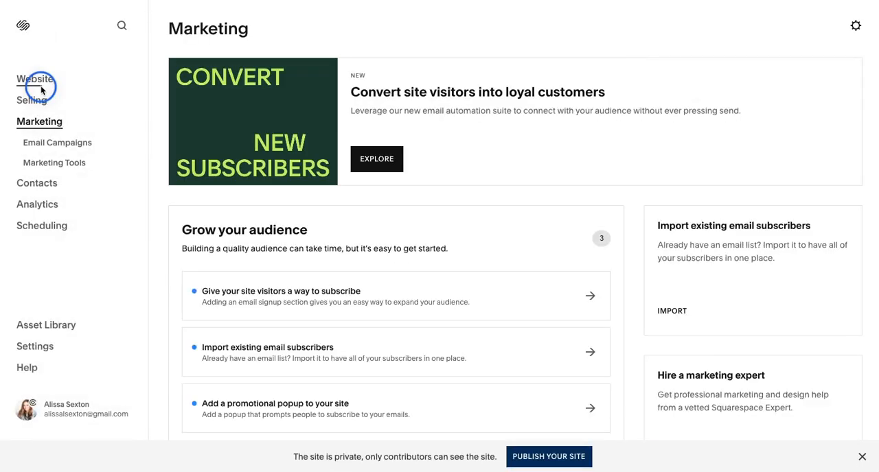
{"action": "left_click", "coordinate": [40, 86]}
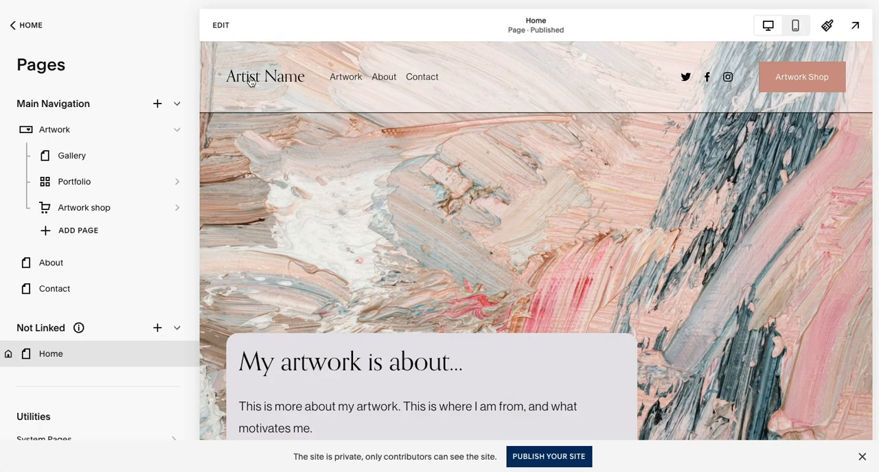
{"action": "scroll", "coordinate": [339, 267], "scroll_direction": "down", "scroll_amount": 10}
{"action": "scroll", "coordinate": [339, 266], "scroll_direction": "down", "scroll_amount": 3}
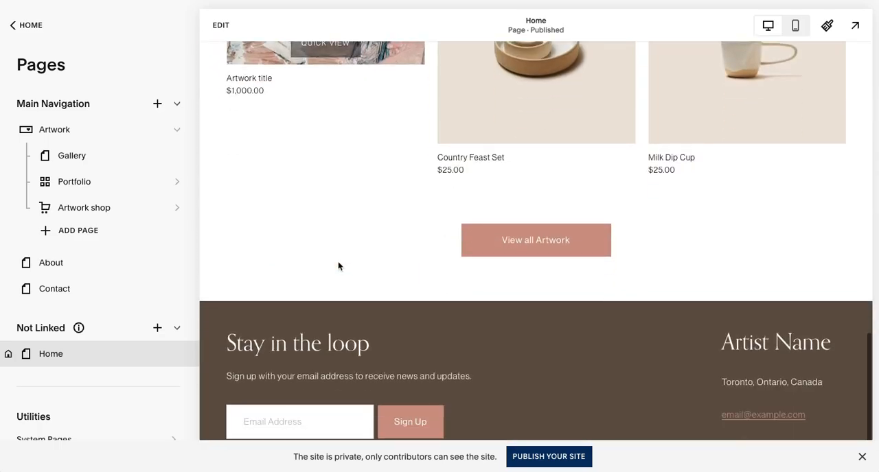
Step: Start editing the Home page, enter the site footer and open the "Stay in the loop" newsletter block's settings
{"action": "left_click", "coordinate": [218, 24]}
{"action": "scroll", "coordinate": [206, 209], "scroll_direction": "down", "scroll_amount": 2}
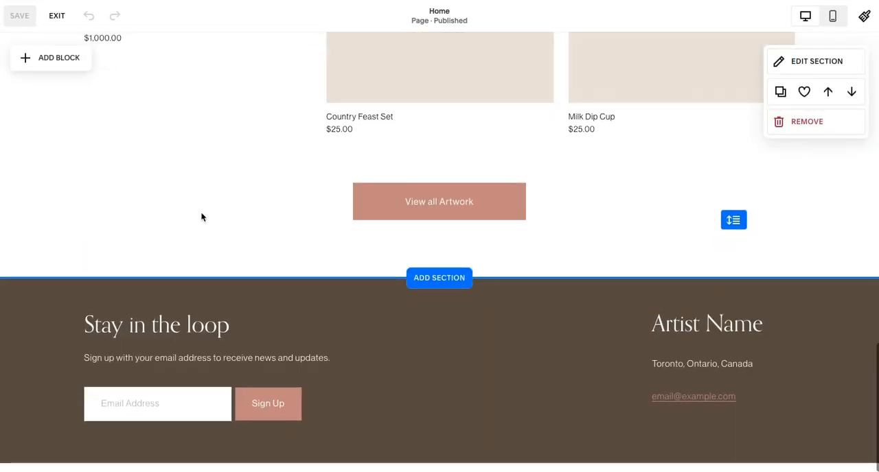
{"action": "left_click", "coordinate": [427, 371]}
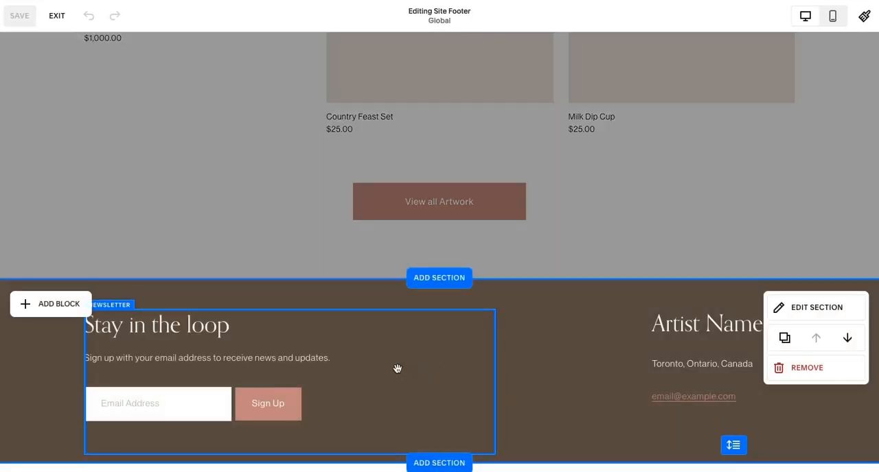
{"action": "left_click", "coordinate": [145, 390]}
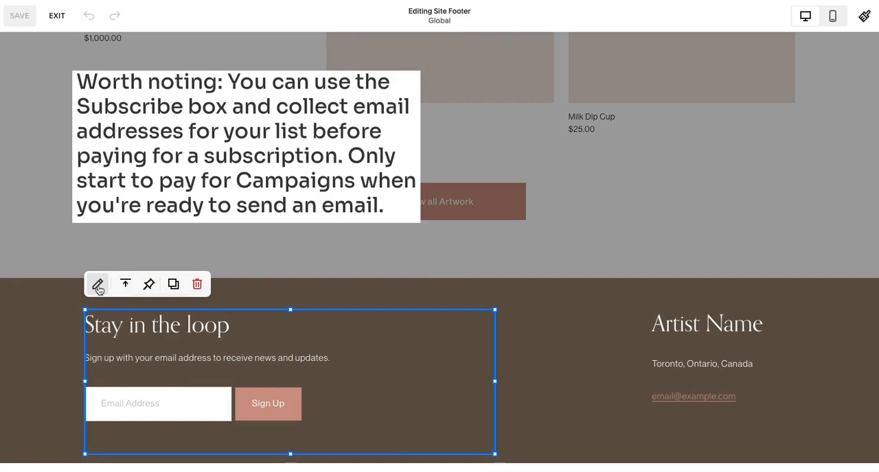
{"action": "left_click", "coordinate": [98, 285]}
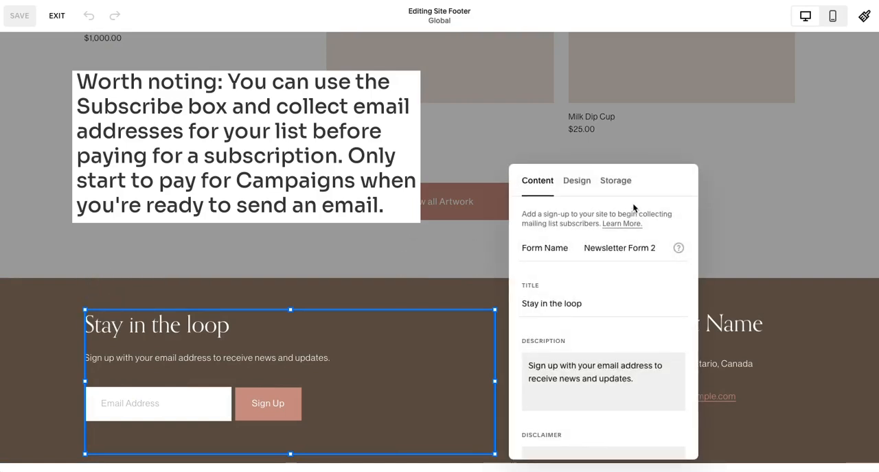
Step: Examine the newsletter block's Squarespace storage settings and mailing list selection, and return to the website's pages
{"action": "left_click", "coordinate": [615, 181]}
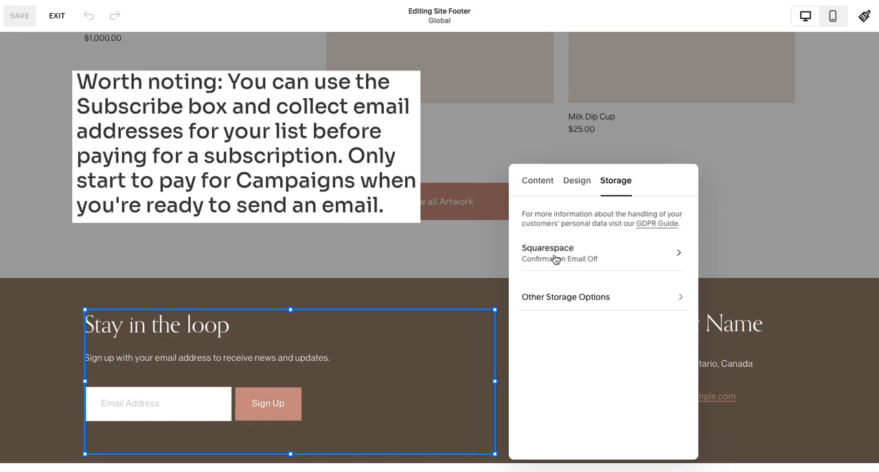
{"action": "left_click", "coordinate": [599, 260]}
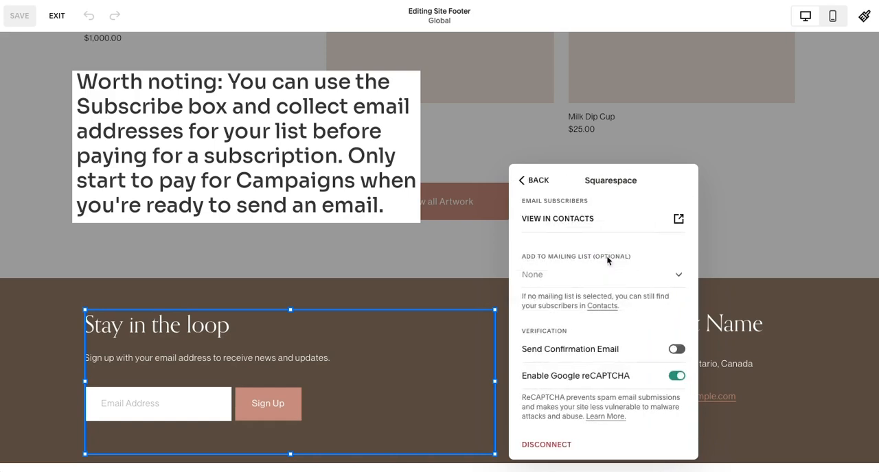
{"action": "left_click", "coordinate": [559, 275]}
{"action": "left_click", "coordinate": [559, 275]}
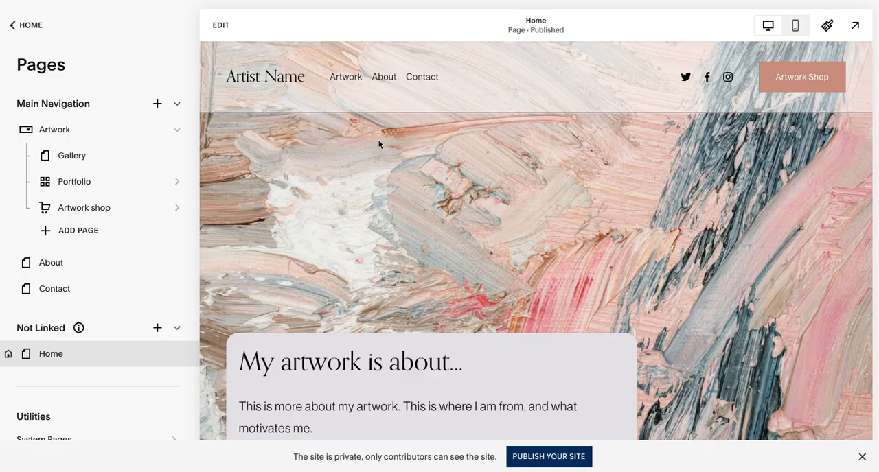
{"action": "scroll", "coordinate": [396, 159], "scroll_direction": "down", "scroll_amount": 1}
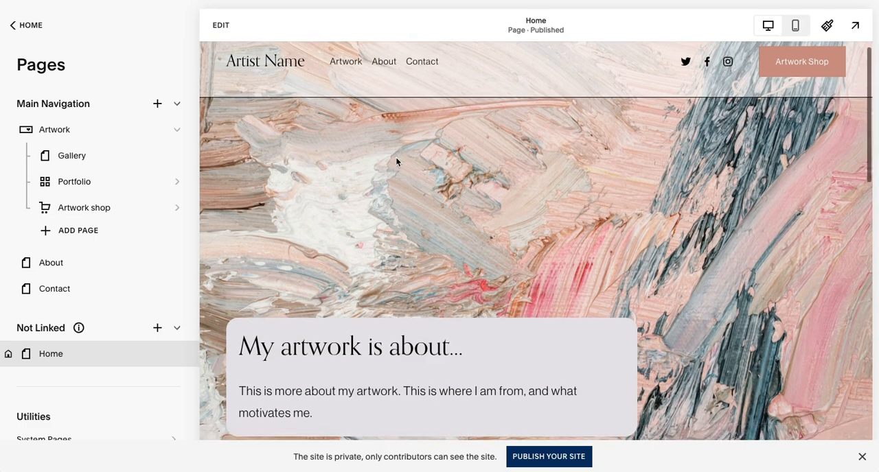